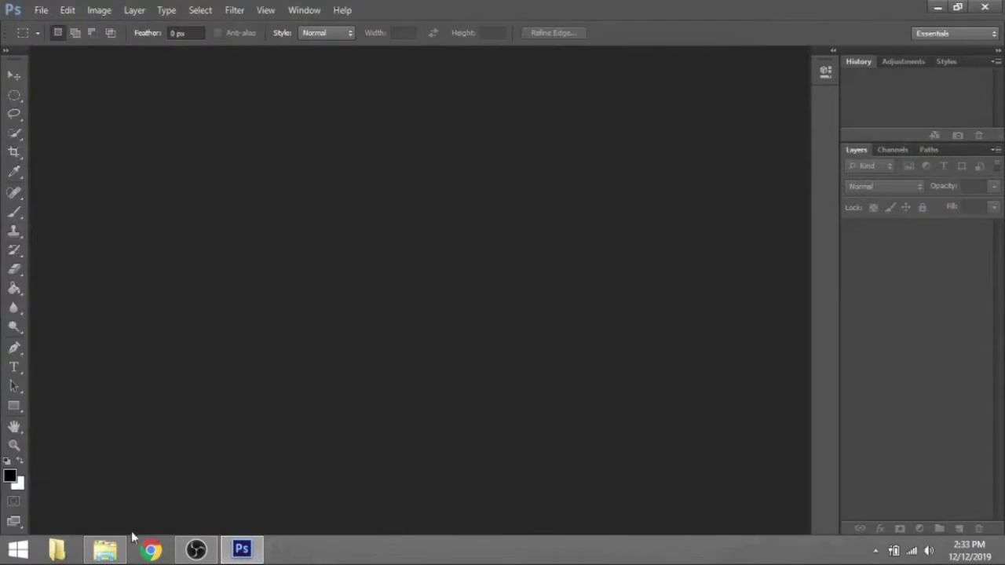
Open the family photo KP5C6356_F.JPG from the Studio C folder in Photoshop CS6.
click(104, 549)
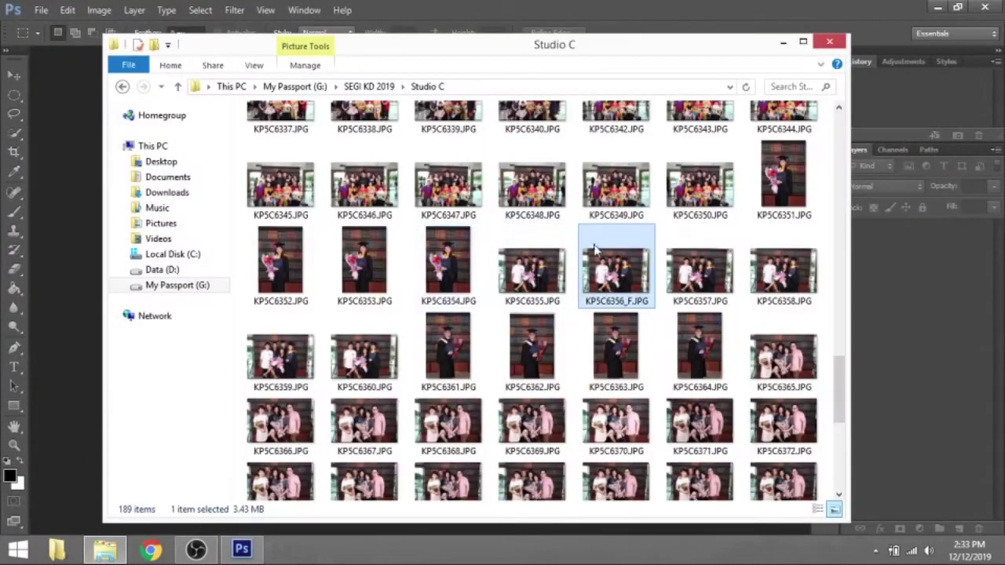
click(537, 7)
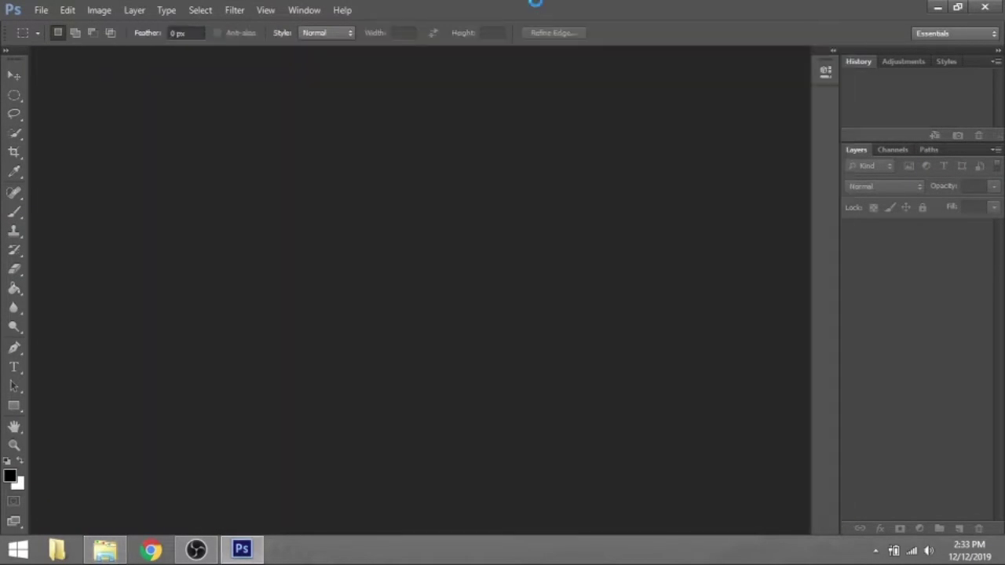
scroll(307, 222, up, 6)
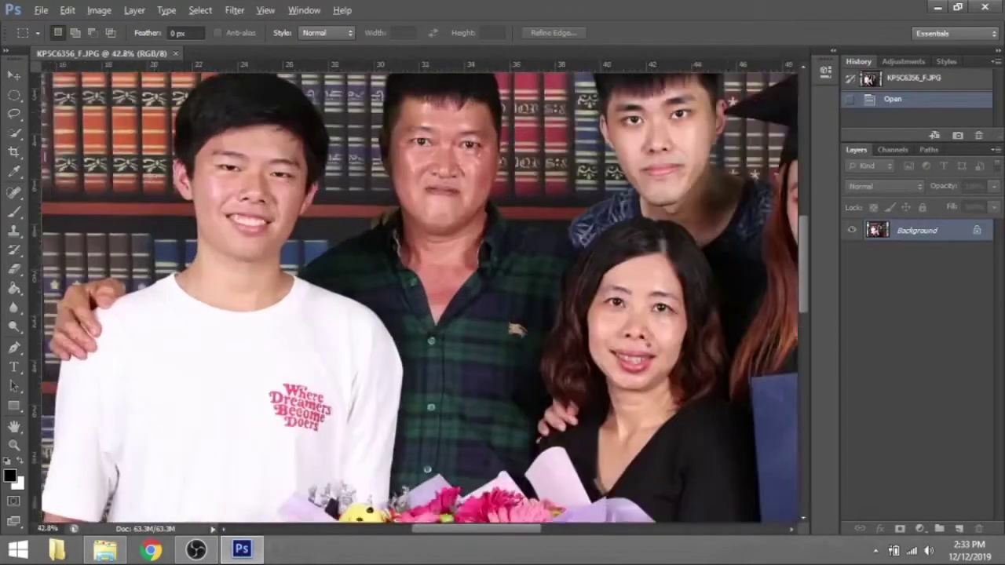
Duplicate the photo to Layer 1 and clone-stamp the boy's facial blemishes at 30%.
key(v)
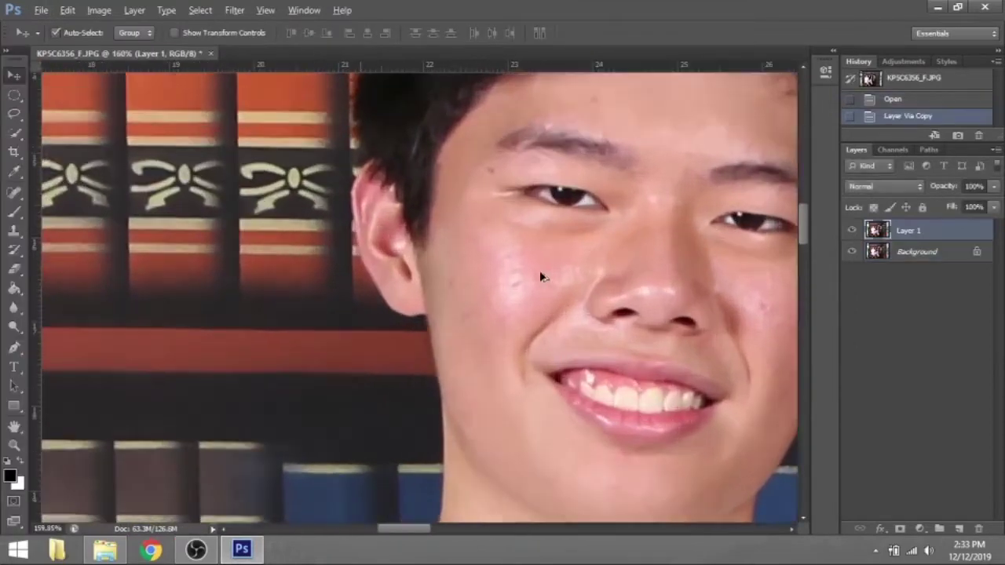
scroll(489, 288, right, 5)
scroll(554, 298, down, 3)
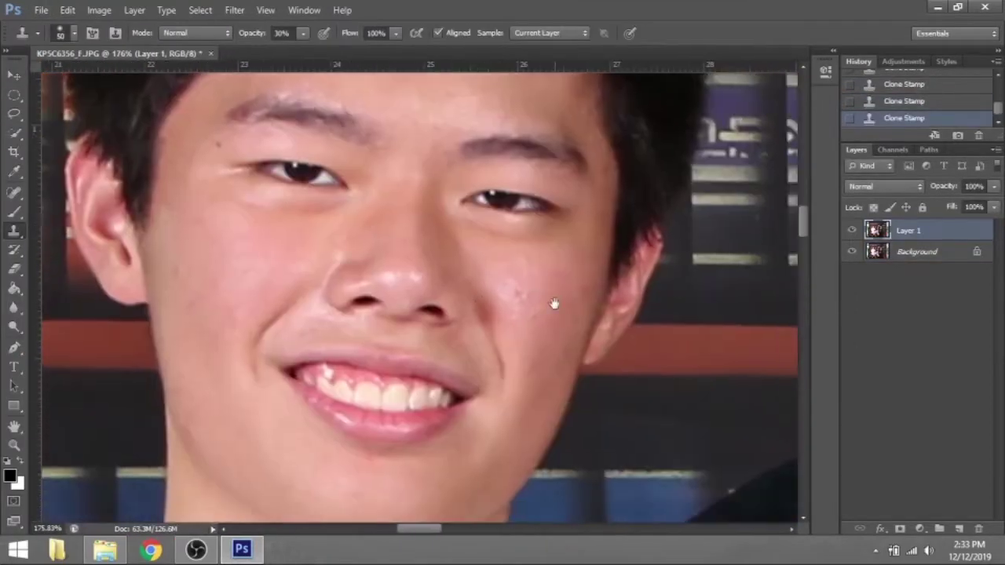
scroll(518, 291, up, 2)
key(bracketleft)
key(bracketleft)
key(bracketleft)
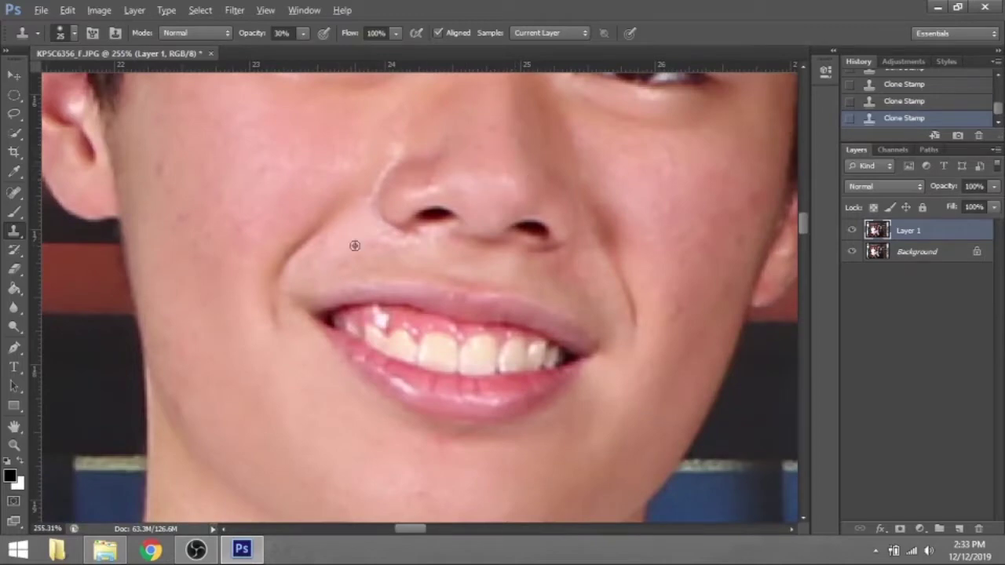
scroll(460, 236, up, 5)
scroll(388, 437, down, 2)
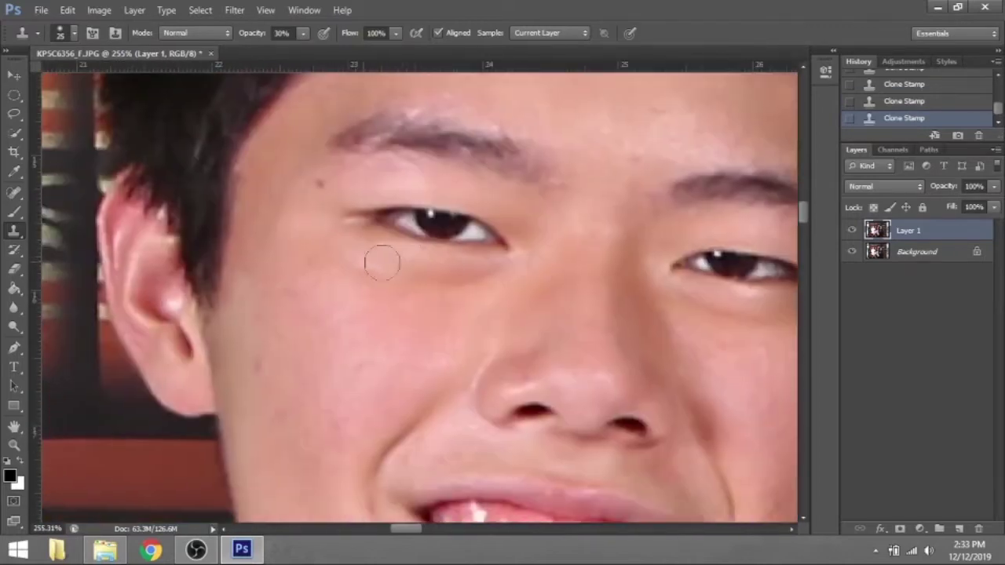
scroll(400, 259, up, 3)
scroll(471, 283, right, 2)
key(bracketright)
key(bracketright)
scroll(569, 290, down, 2)
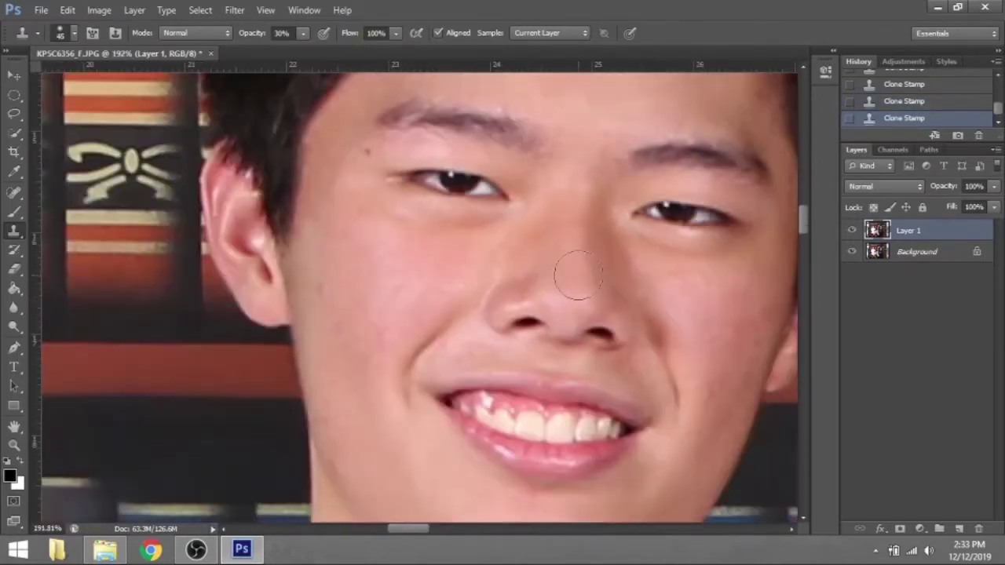
scroll(577, 274, up, 3)
Clone away the boy's remaining blemishes, resizing the clone brush for fine detail.
key(bracketleft)
key(bracketleft)
key(bracketleft)
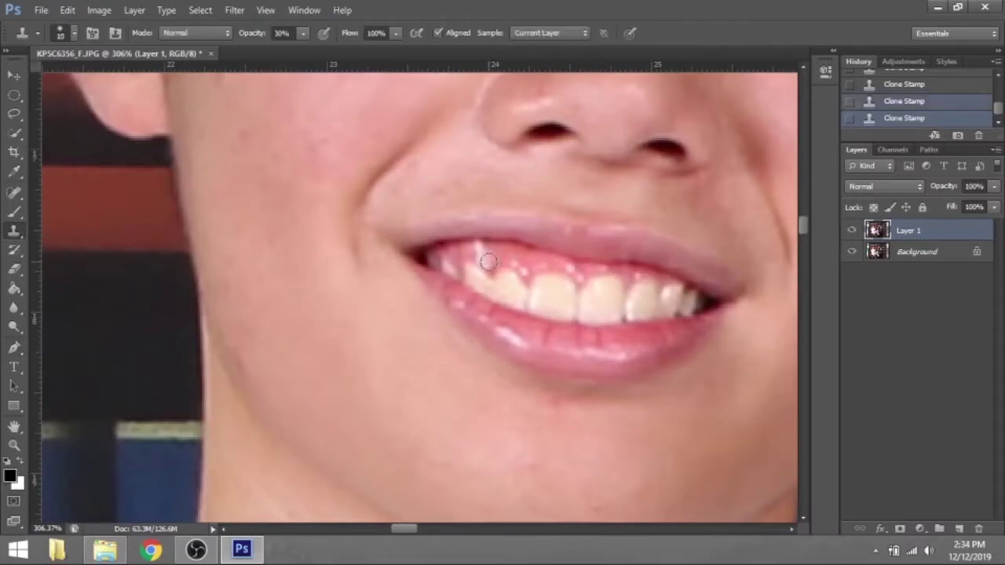
scroll(527, 381, up, 2)
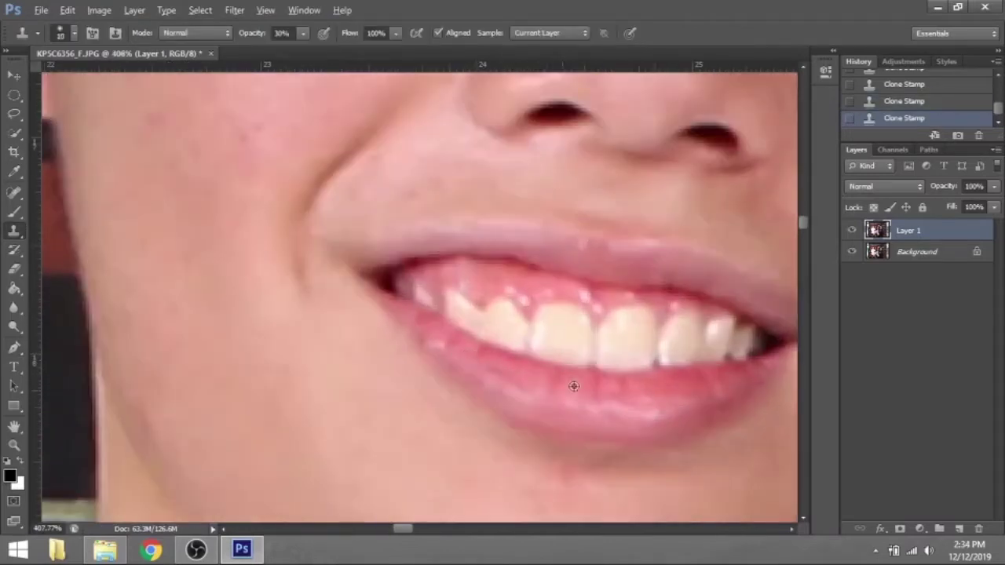
scroll(549, 386, down, 3)
key(bracketright)
key(bracketright)
scroll(568, 365, up, 2)
scroll(599, 354, up, 4)
scroll(549, 345, down, 5)
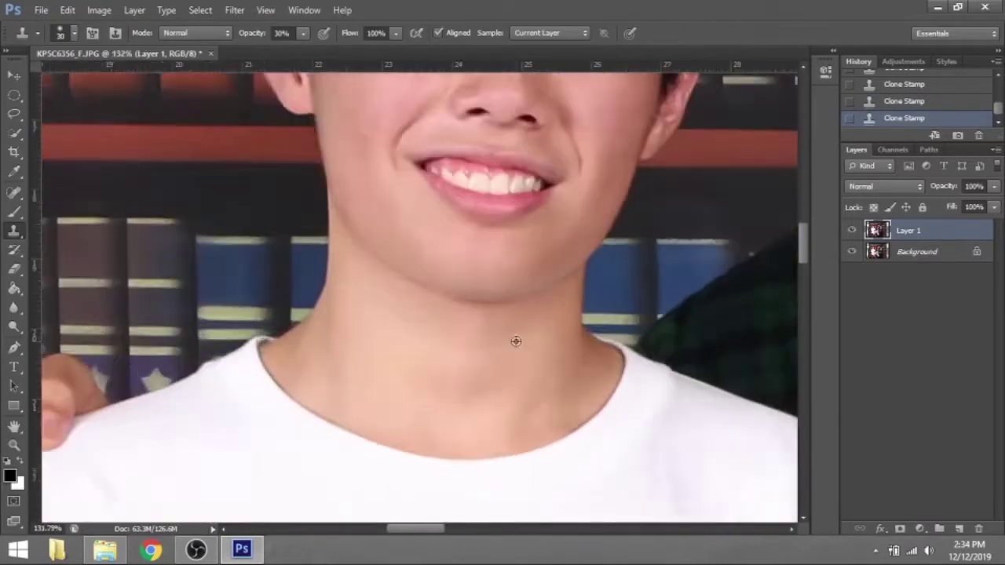
scroll(516, 342, up, 1)
key(bracketright)
key(bracketright)
key(bracketright)
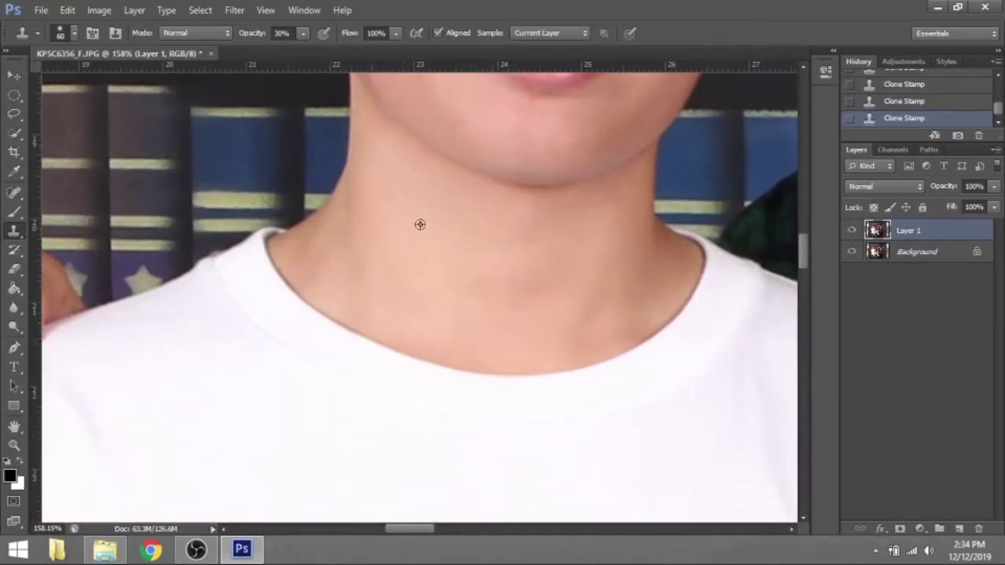
scroll(498, 251, down, 3)
On a new Layer 2, paint soft skin tone over the boy's face at 13% opacity.
key(b)
key(ctrl+shift+alt+n)
scroll(485, 337, up, 3)
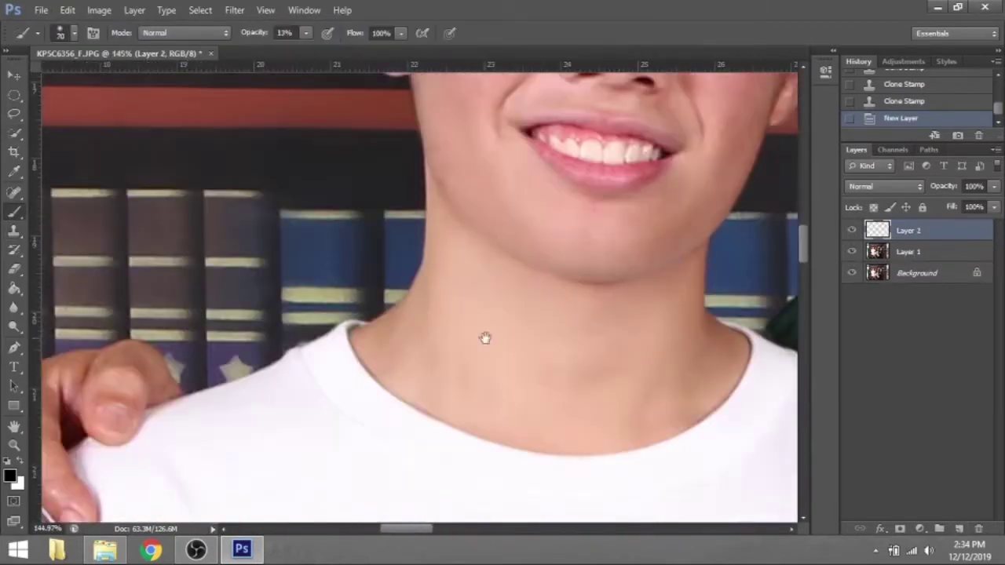
scroll(599, 280, up, 3)
scroll(495, 255, up, 2)
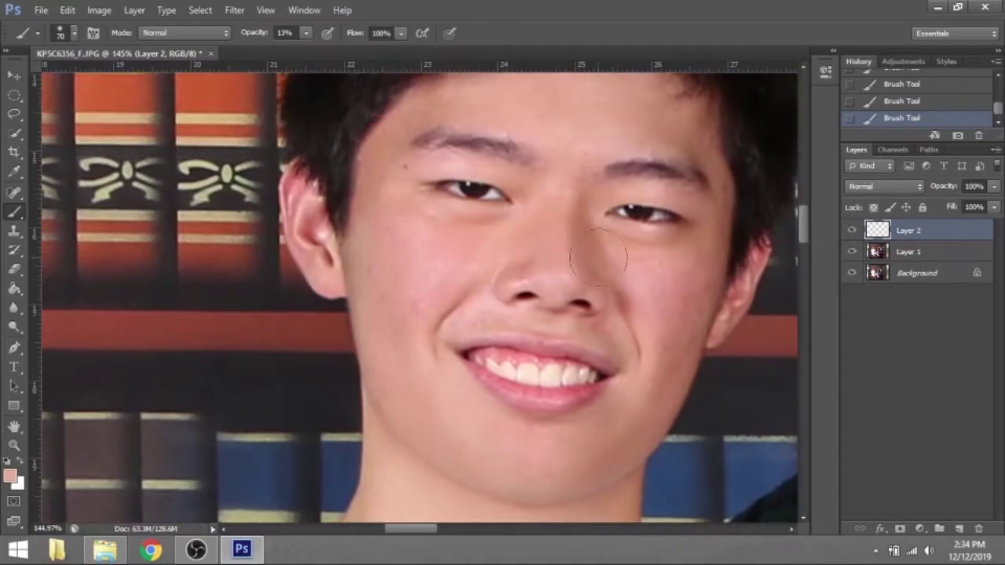
scroll(549, 235, up, 2)
scroll(549, 168, down, 1)
scroll(471, 274, left, 2)
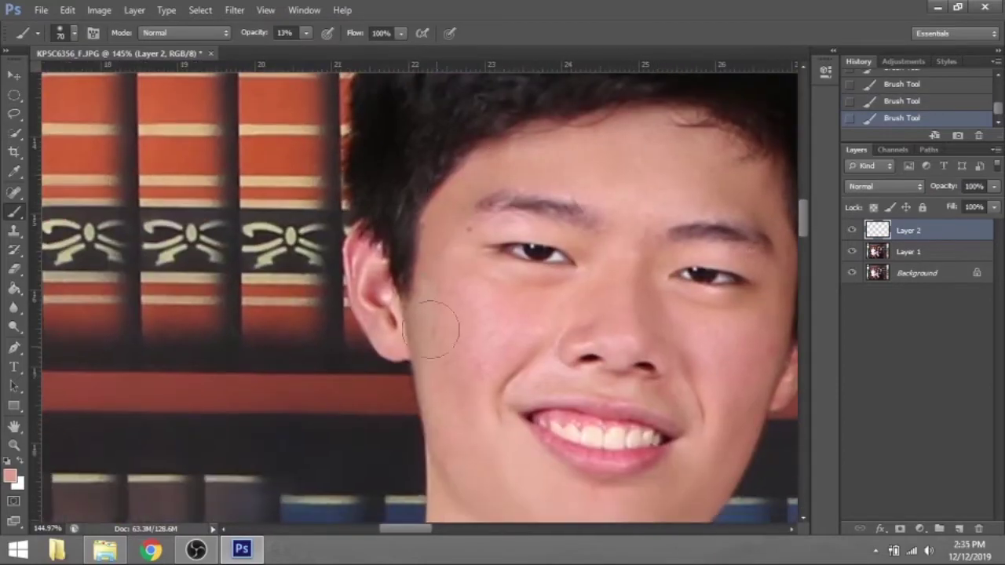
scroll(430, 329, up, 1)
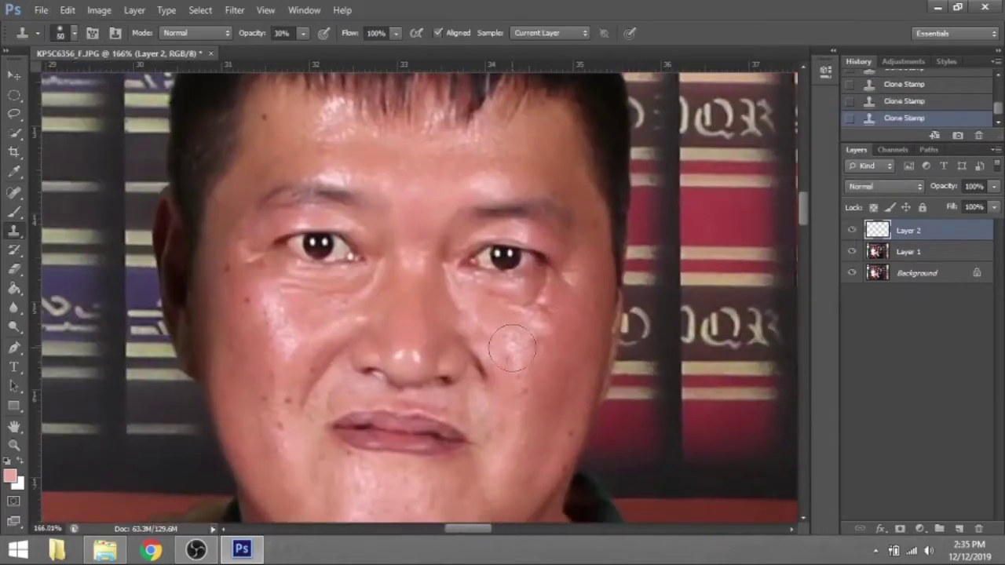
On Layer 1, clone away the small spots on the older man's face at 30%.
key(alt+bracketleft)
scroll(471, 314, left, 3)
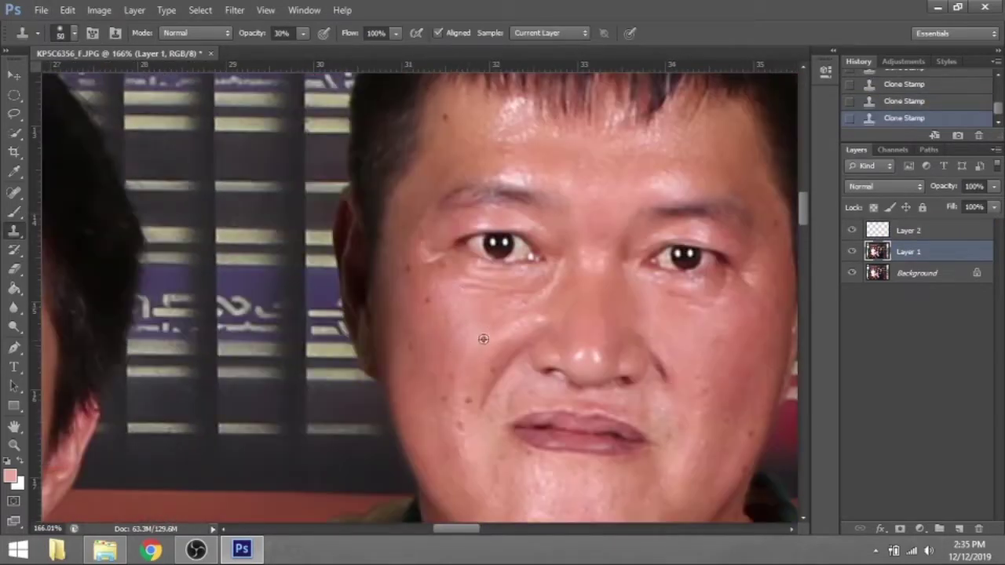
key(bracketleft)
key(bracketleft)
key(bracketleft)
scroll(565, 336, up, 3)
scroll(620, 320, up, 3)
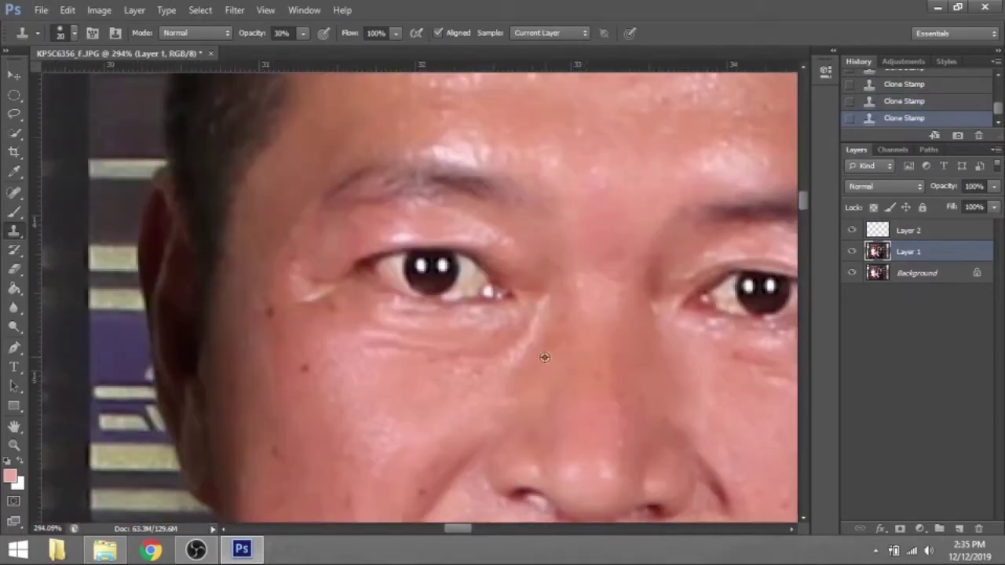
scroll(519, 332, left, 3)
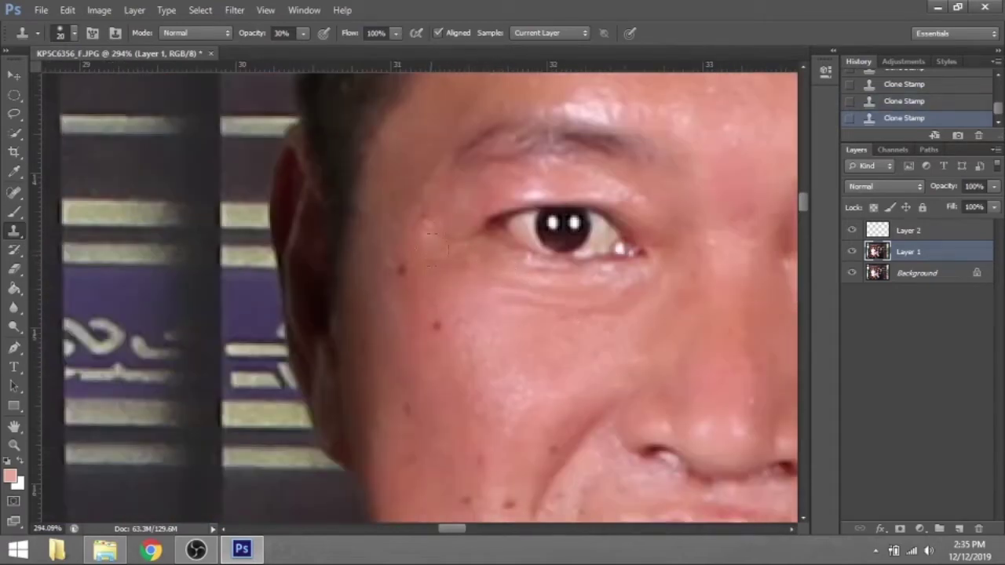
scroll(431, 250, left, 3)
scroll(577, 231, up, 2)
scroll(727, 304, right, 2)
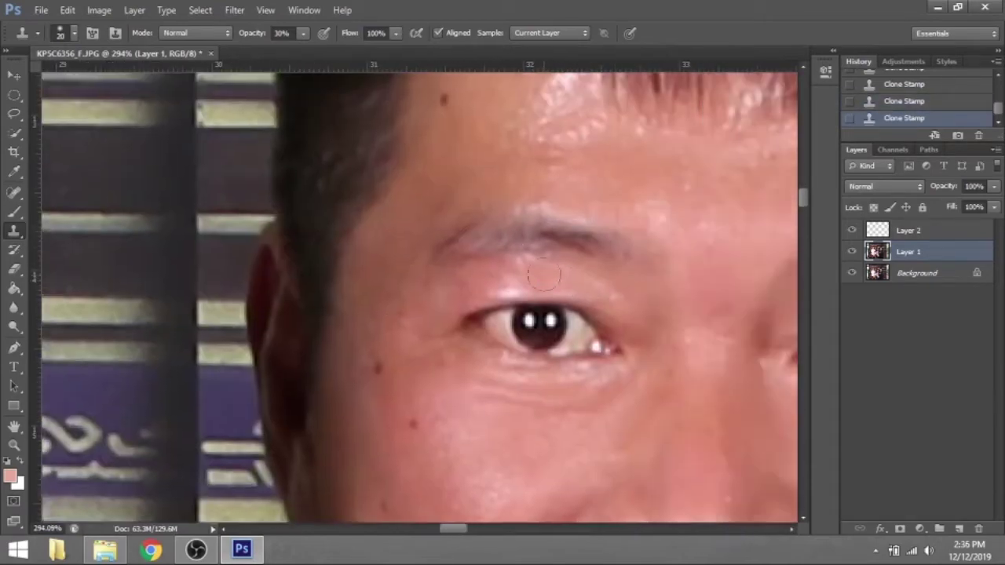
scroll(510, 291, right, 2)
scroll(510, 290, up, 2)
Clone out the older man's cheek blemishes, resizing the clone brush as needed.
key(bracketright)
key(bracketright)
key(bracketright)
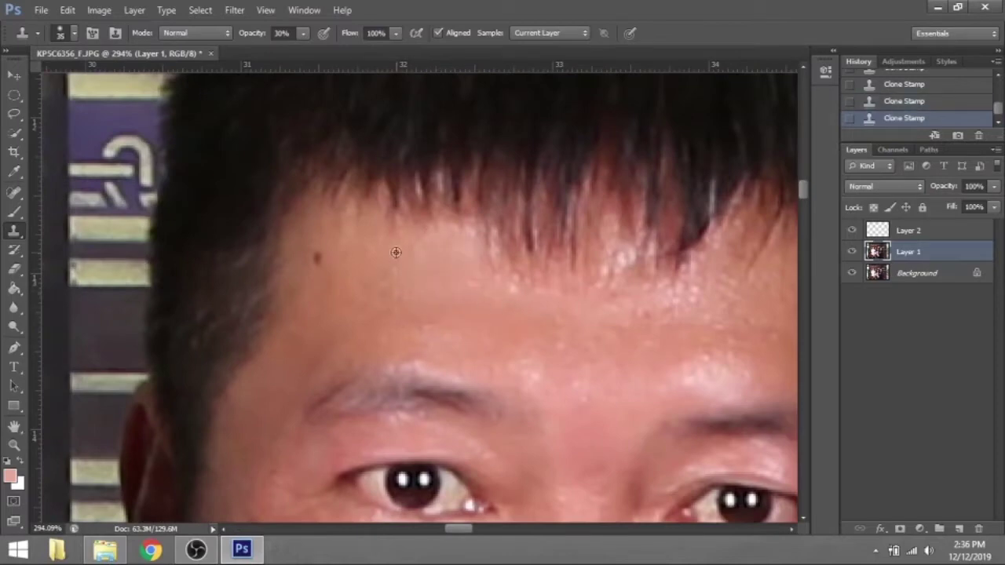
scroll(462, 292, down, 2)
scroll(463, 293, right, 3)
scroll(491, 304, left, 2)
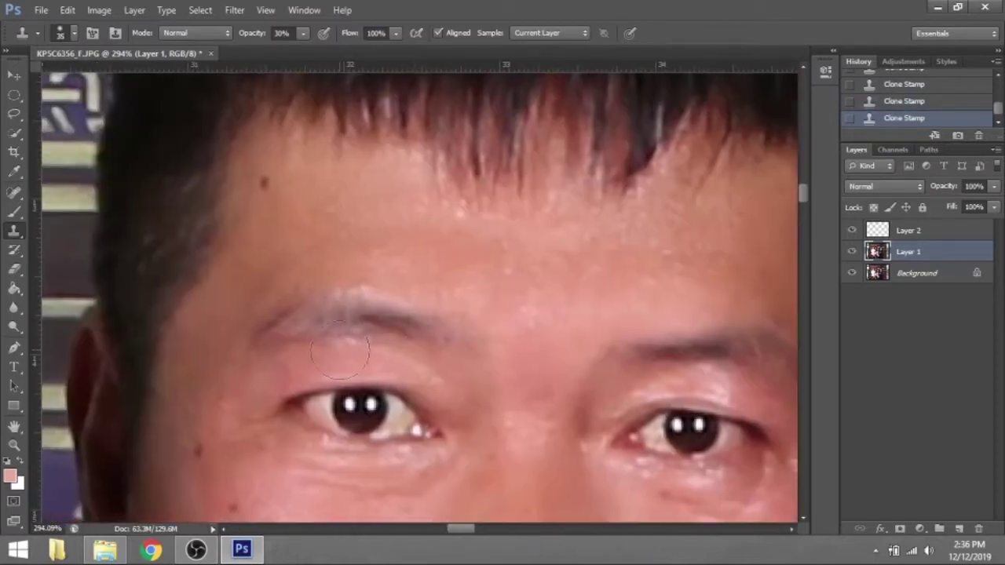
scroll(549, 330, right, 2)
scroll(549, 330, down, 1)
scroll(605, 285, right, 2)
scroll(604, 285, down, 2)
scroll(599, 368, down, 2)
key(bracketleft)
key(bracketleft)
key(bracketleft)
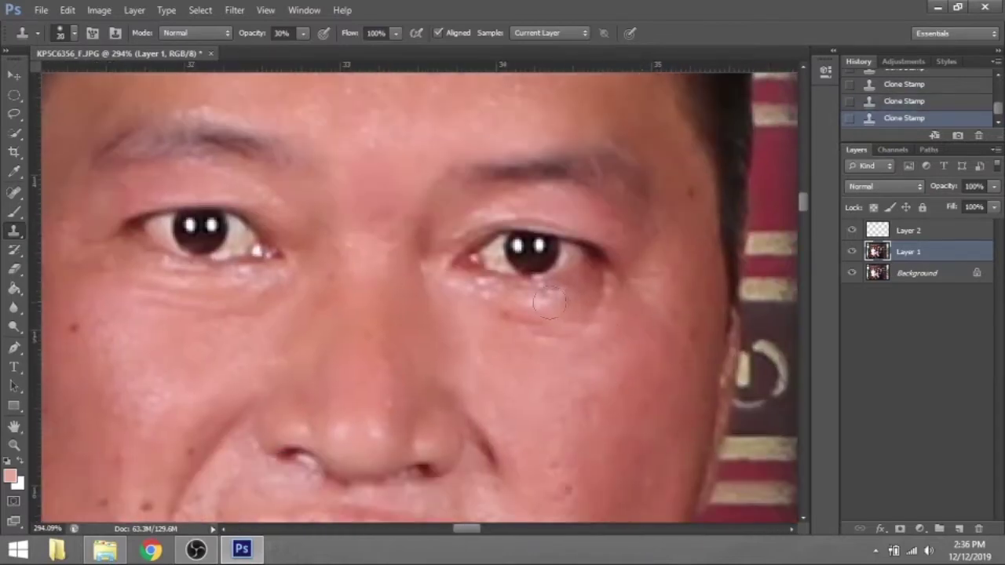
Clone away the blemishes on the older man's chin and lower face.
scroll(565, 292, left, 3)
scroll(566, 292, down, 1)
scroll(466, 403, left, 1)
scroll(466, 404, down, 1)
scroll(478, 281, left, 1)
scroll(478, 281, down, 1)
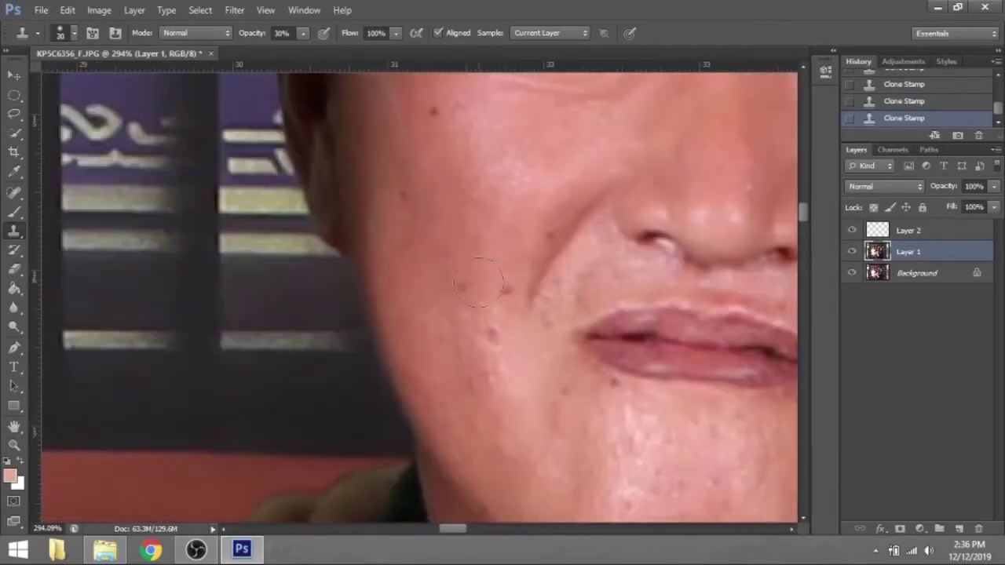
scroll(514, 385, down, 3)
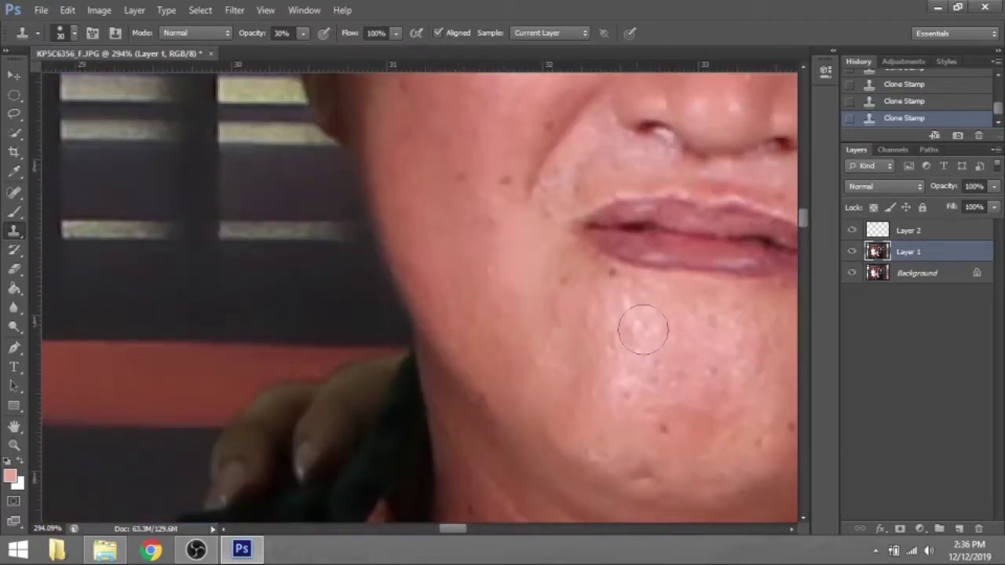
scroll(650, 396, right, 2)
key(bracketright)
key(bracketright)
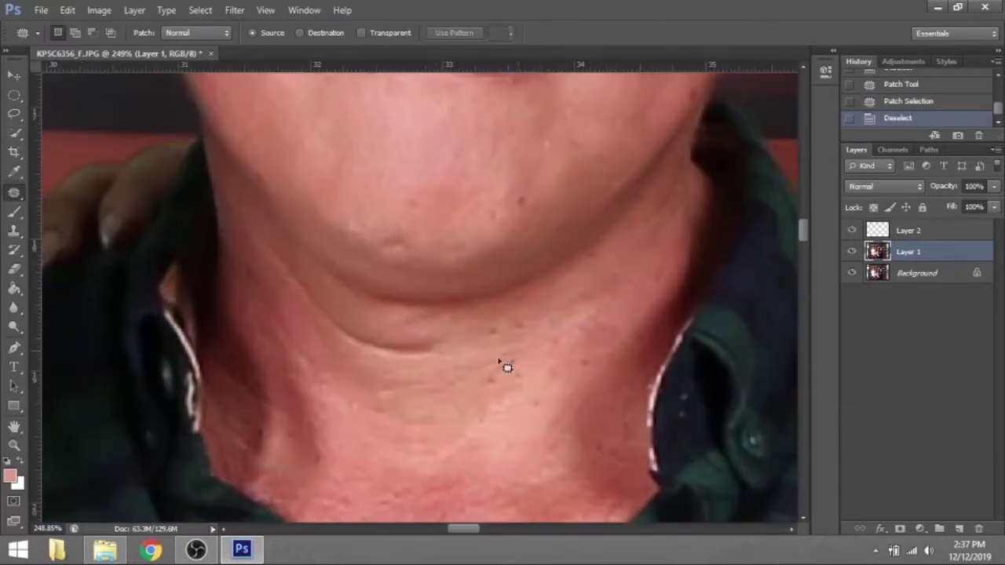
Patch and clone-smooth the older man's neck wrinkles, then make Layer 2 active.
drag(537, 343, 504, 363)
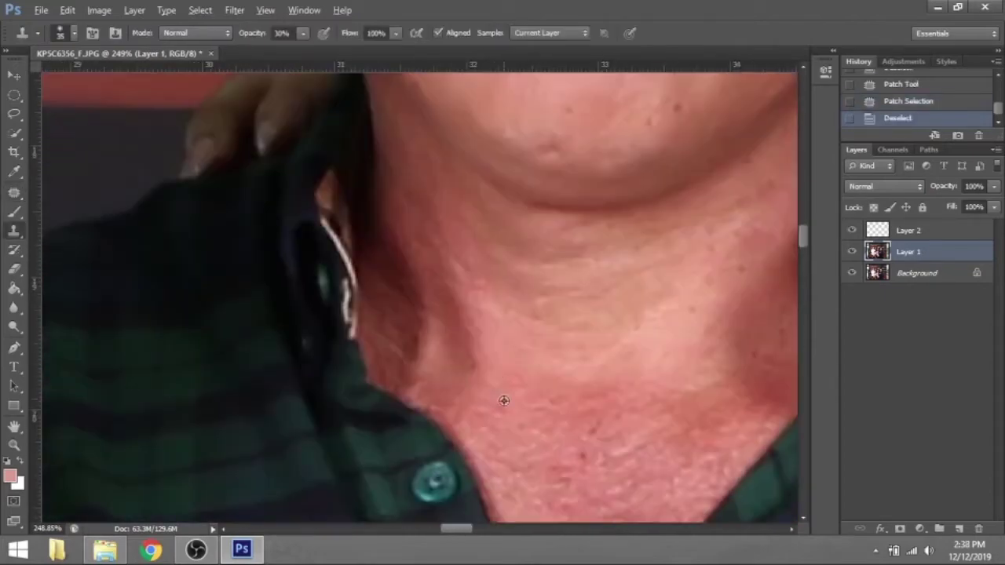
drag(455, 251, 432, 388)
drag(408, 291, 412, 361)
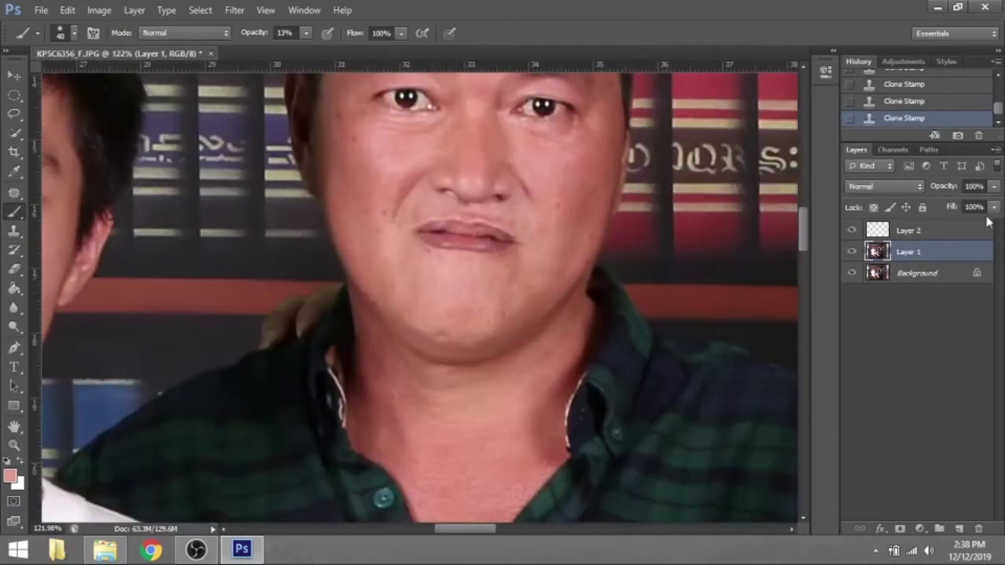
click(973, 230)
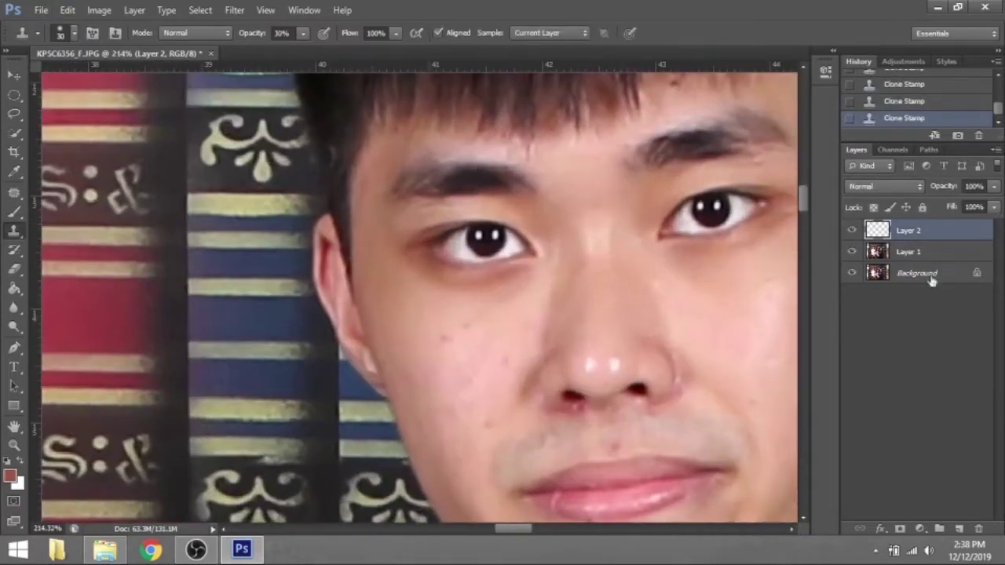
Sample clean skin and clone out the blemish between the young man's eyes.
click(909, 251)
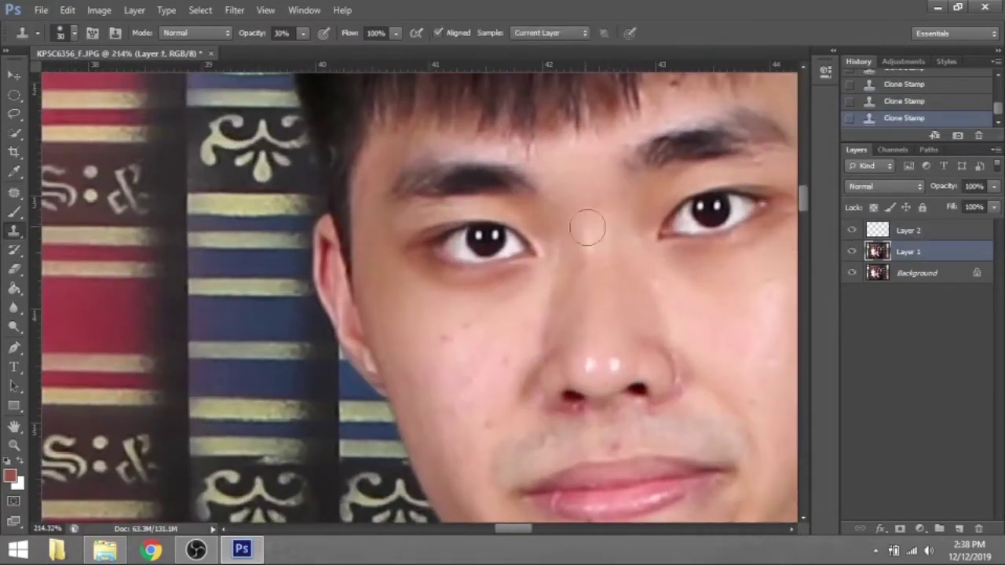
click(590, 361)
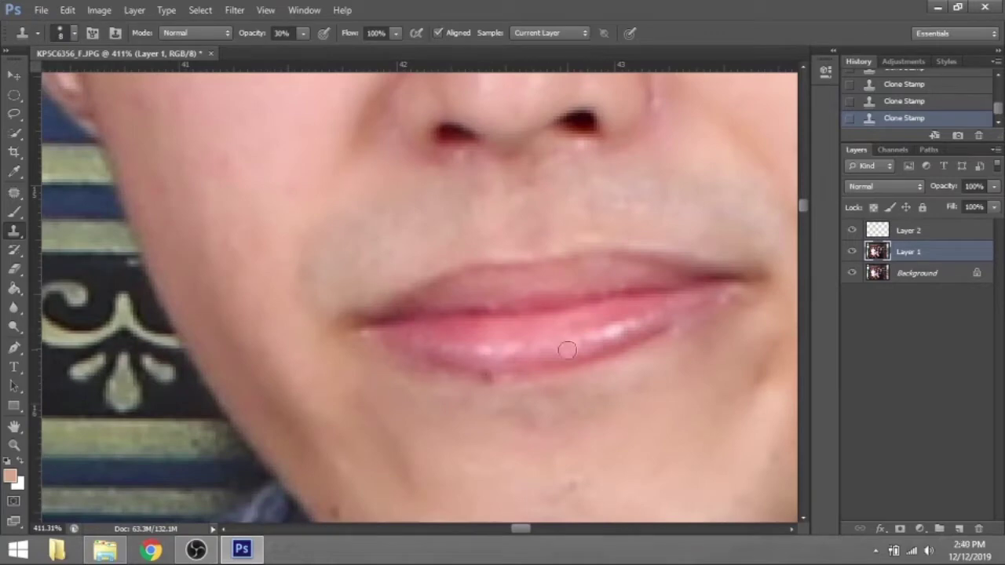
scroll(646, 319, down, 3)
scroll(577, 294, down, 2)
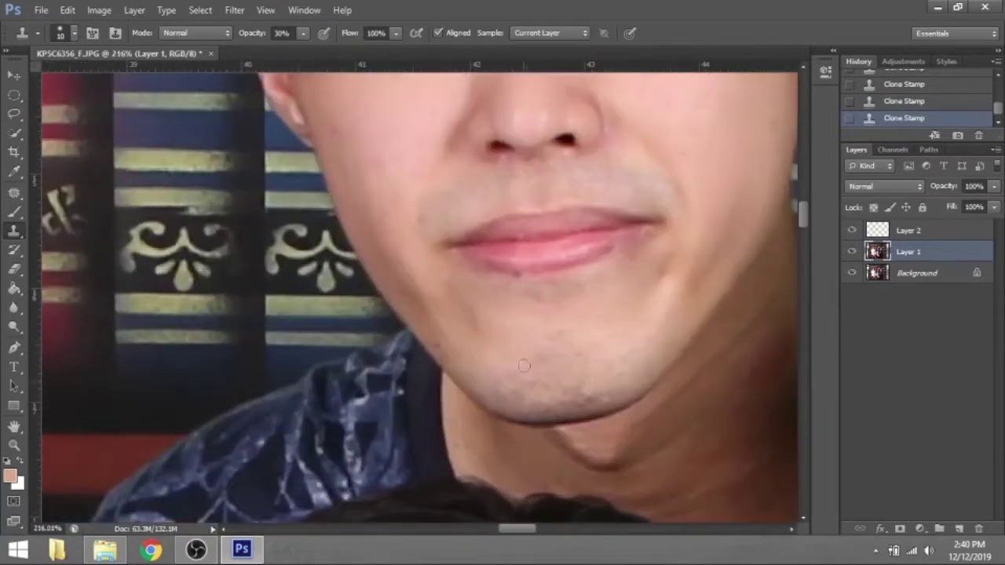
scroll(459, 312, down, 1)
scroll(594, 276, down, 4)
scroll(594, 275, right, 6)
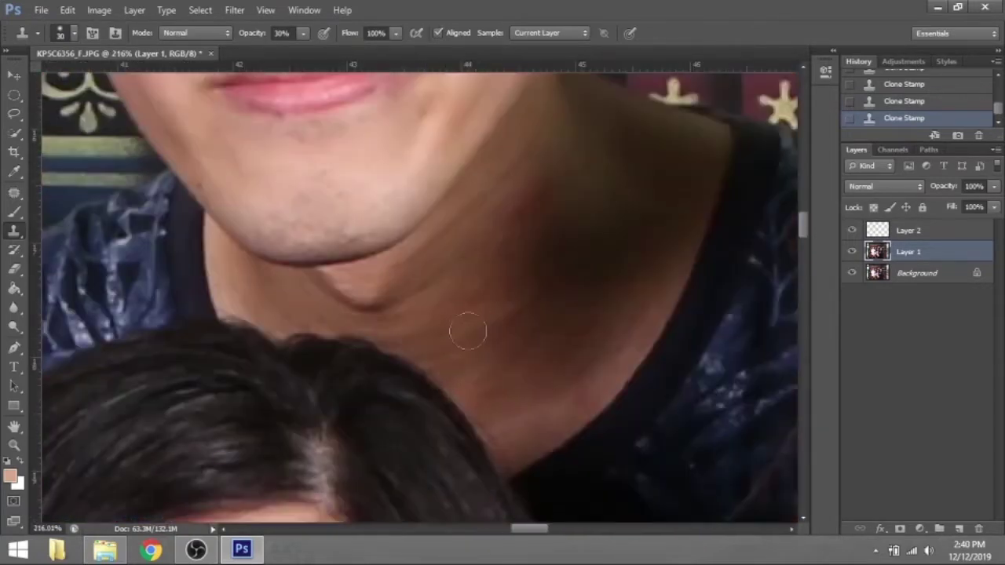
Clone-smooth the blemishes around the young man's lips and chin.
drag(455, 342, 514, 338)
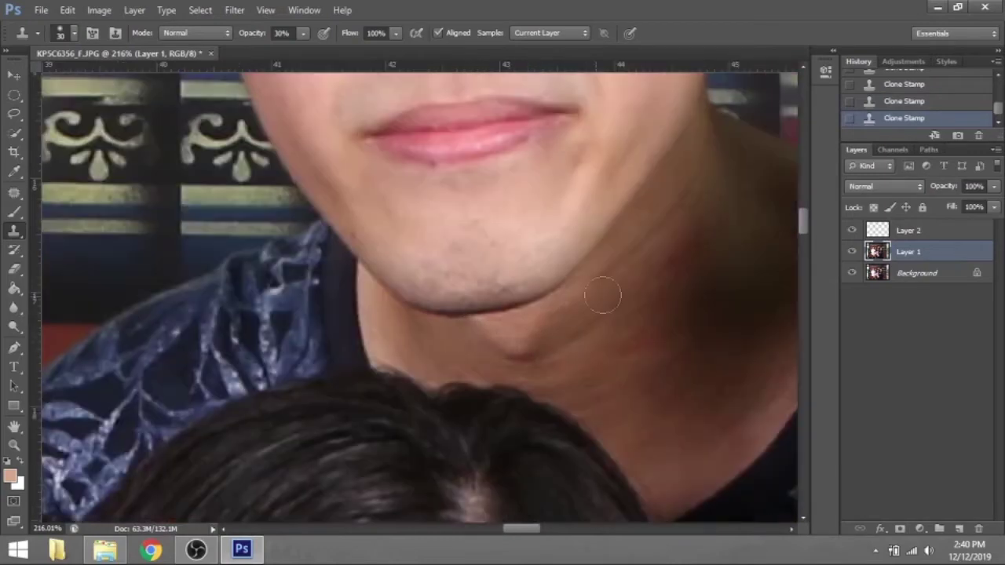
scroll(547, 323, up, 3)
scroll(548, 323, right, 2)
scroll(576, 403, down, 2)
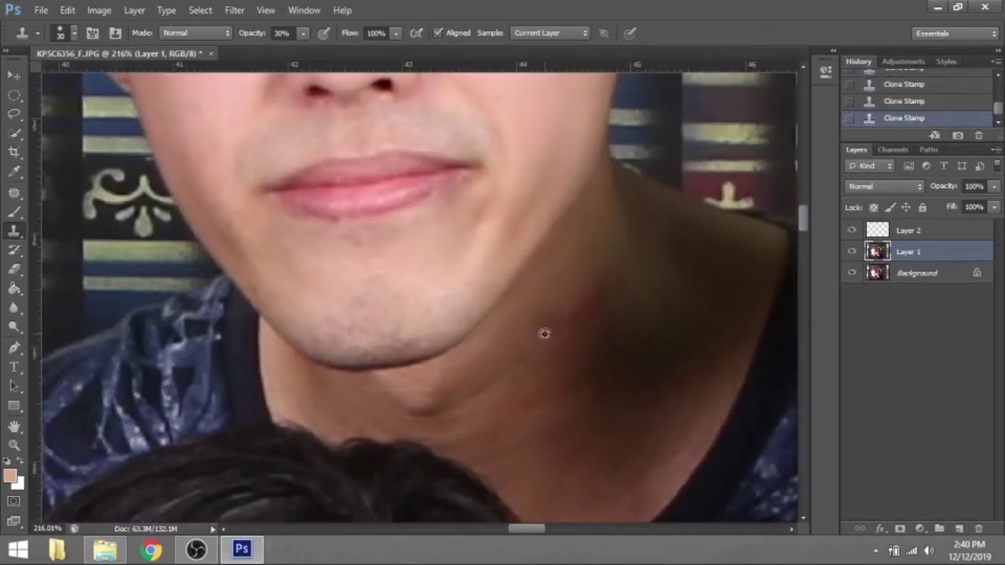
scroll(417, 390, down, 3)
scroll(566, 275, up, 4)
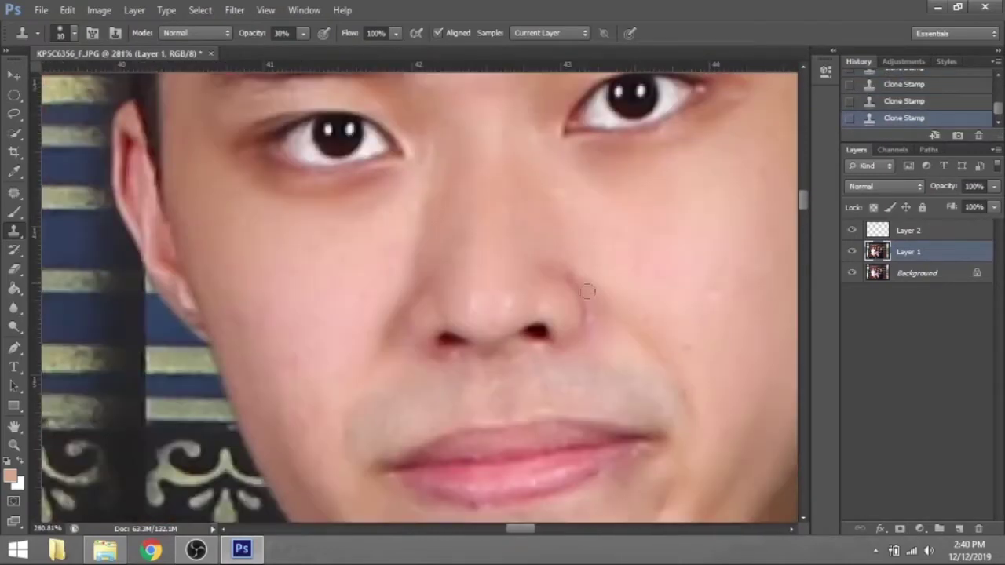
scroll(583, 333, down, 3)
scroll(498, 247, up, 3)
Paint light skin tone over the young man's neck on Layer 2.
key(b)
key(alt+bracketright)
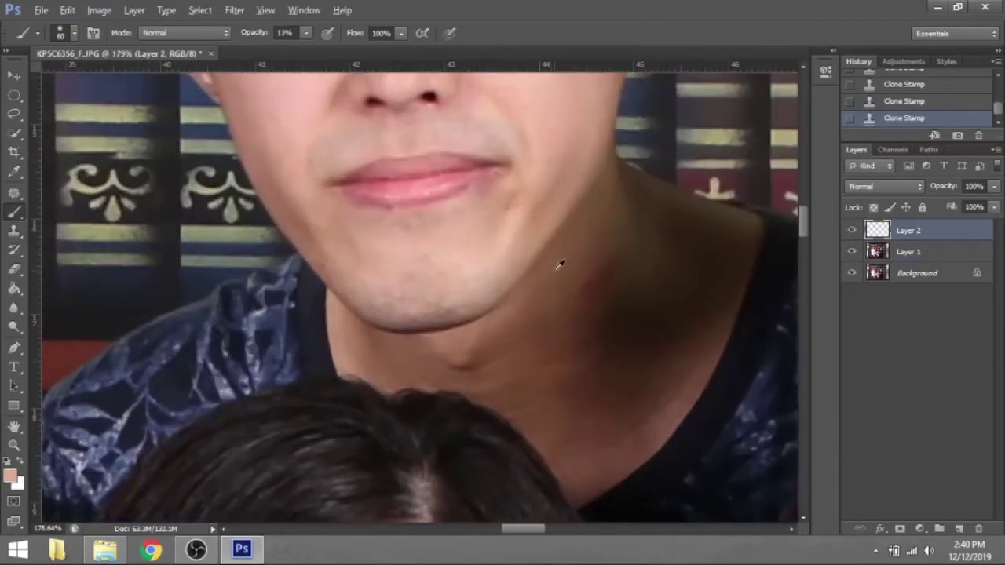
drag(558, 264, 643, 236)
scroll(643, 235, down, 3)
scroll(621, 332, up, 3)
Clone Stamp a blemish on the girl's cheek from nearby clean skin.
key(s)
key(alt+bracketleft)
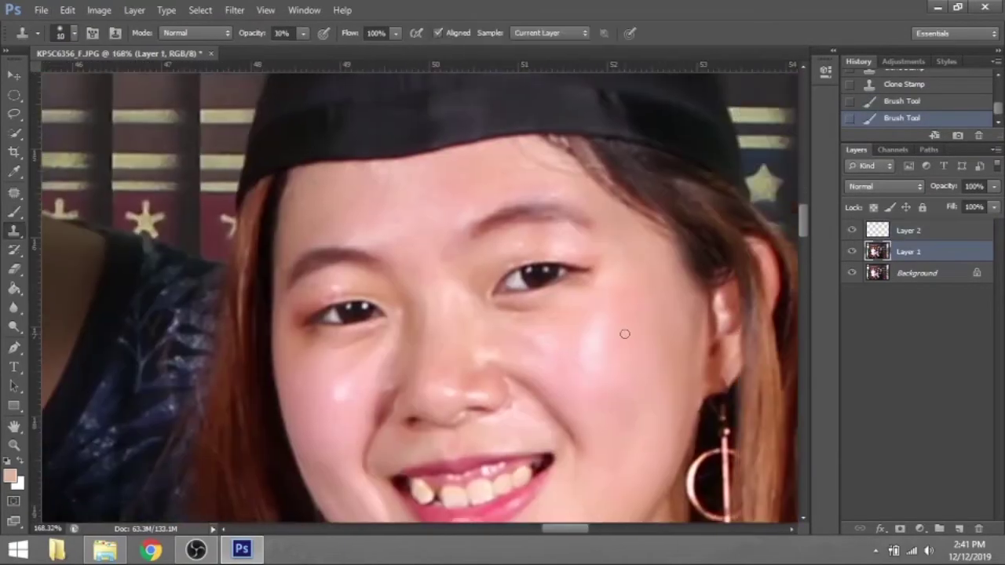
click(590, 372)
scroll(590, 372, up, 1)
click(552, 298)
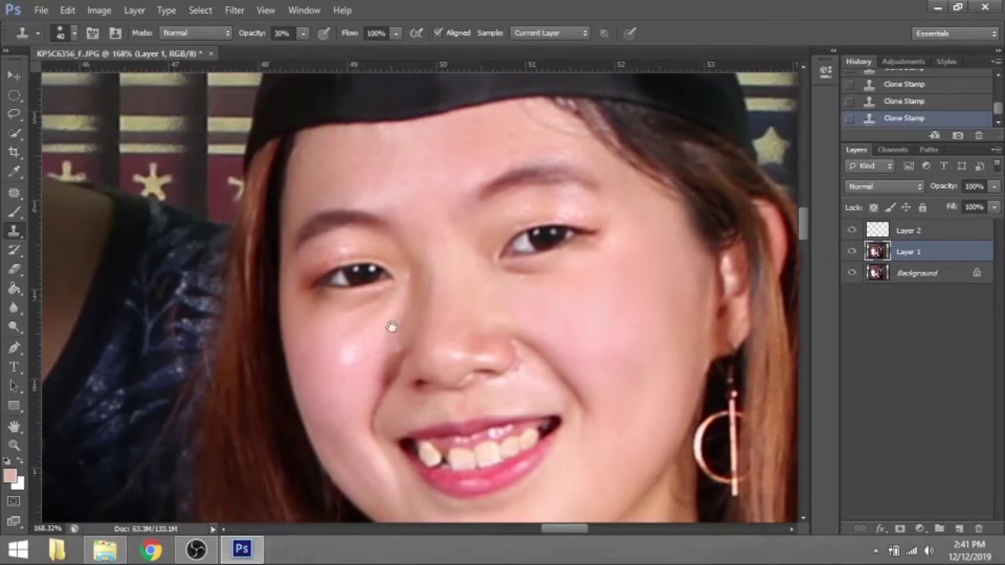
Brush brightness over the girl's cheek beside the nose and across her face.
scroll(401, 332, up, 2)
scroll(585, 351, up, 2)
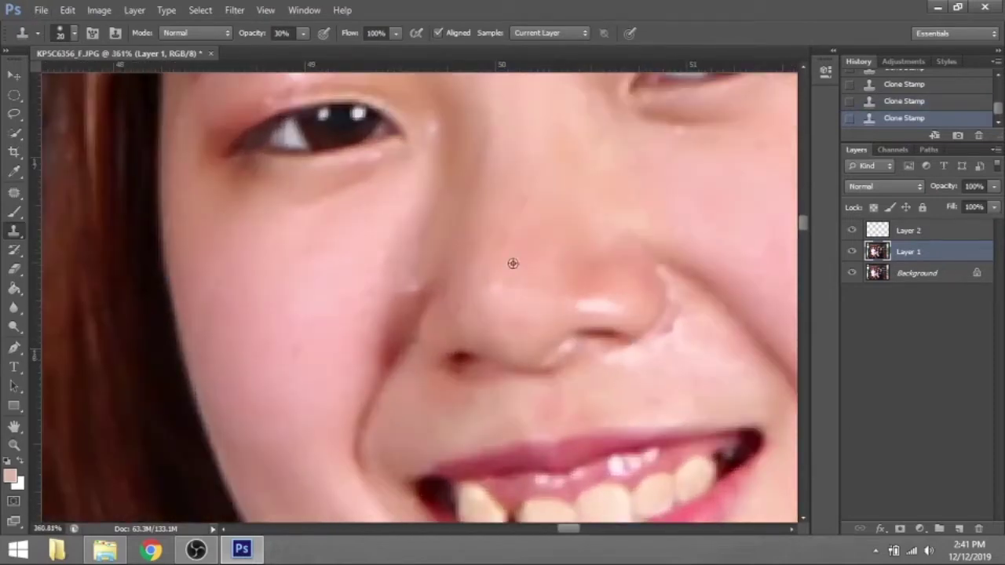
drag(620, 300, 562, 244)
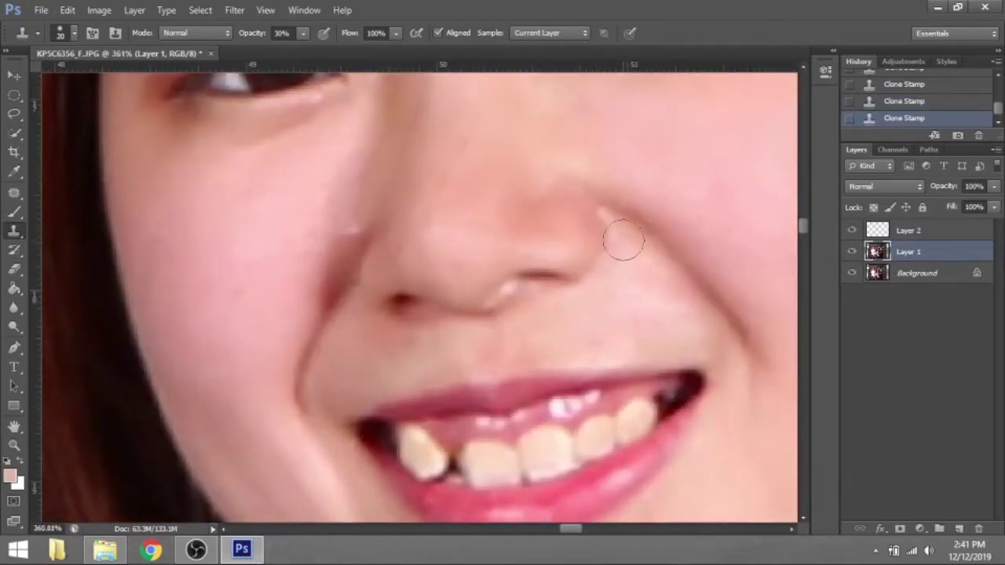
key(b)
key(alt+bracketright)
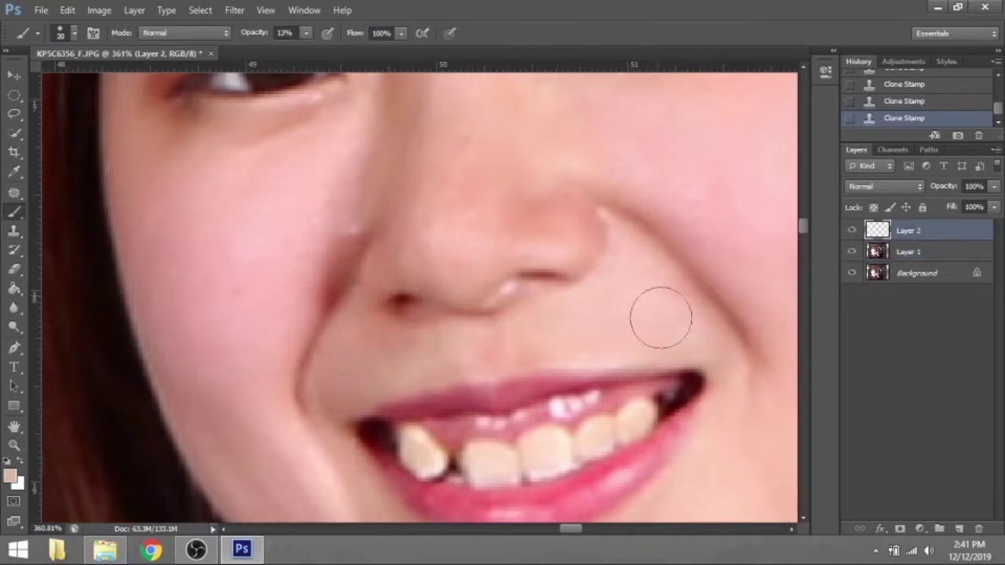
drag(660, 317, 733, 325)
scroll(511, 247, down, 1)
scroll(684, 340, down, 2)
drag(429, 332, 618, 261)
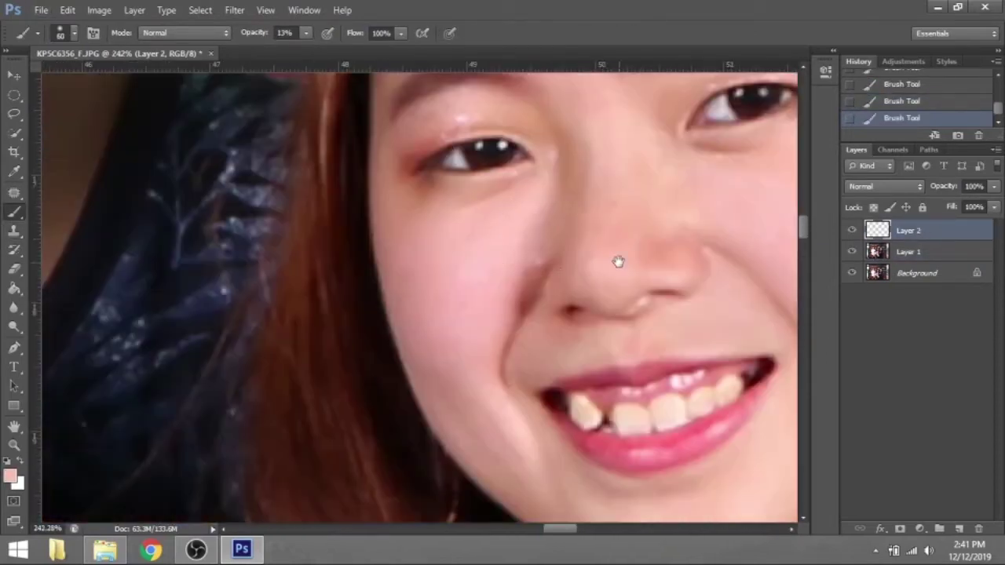
scroll(503, 306, down, 3)
scroll(520, 291, down, 3)
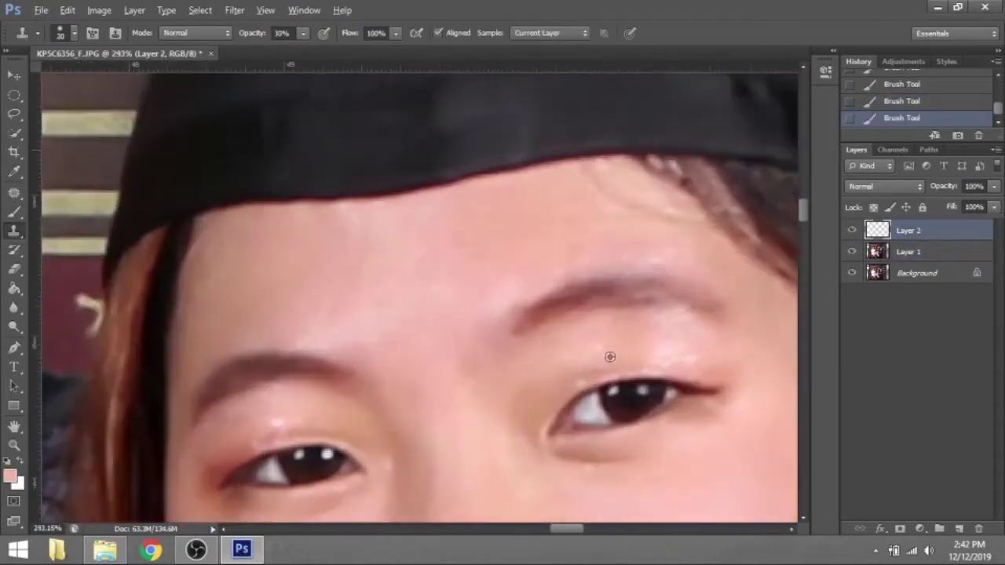
On Layer 1, clone-stamp the girl's forehead blemishes at 31% opacity, brush size 10–30.
click(887, 251)
scroll(520, 262, left, 3)
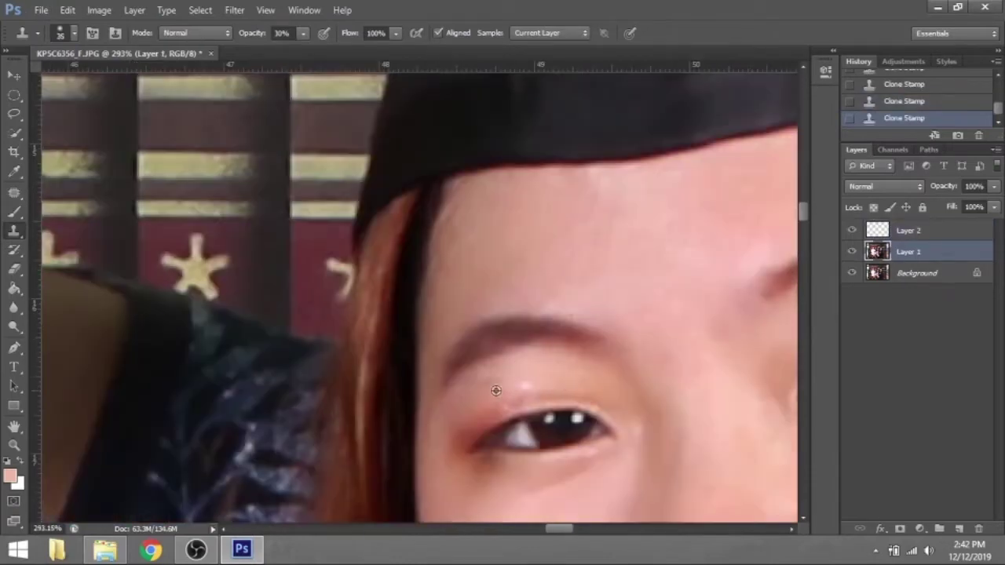
scroll(538, 289, up, 1)
scroll(538, 289, right, 2)
scroll(552, 345, down, 1)
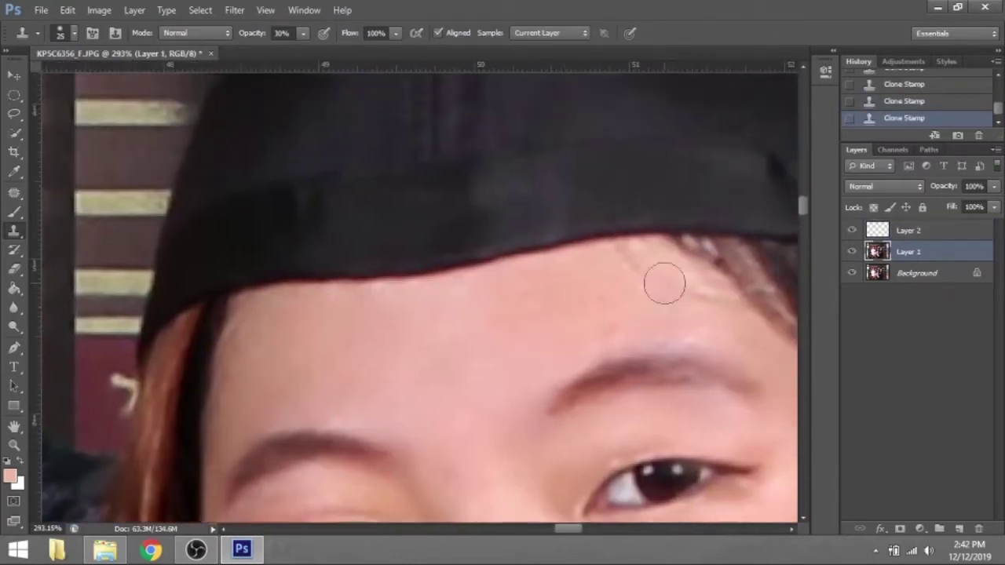
scroll(492, 259, up, 1)
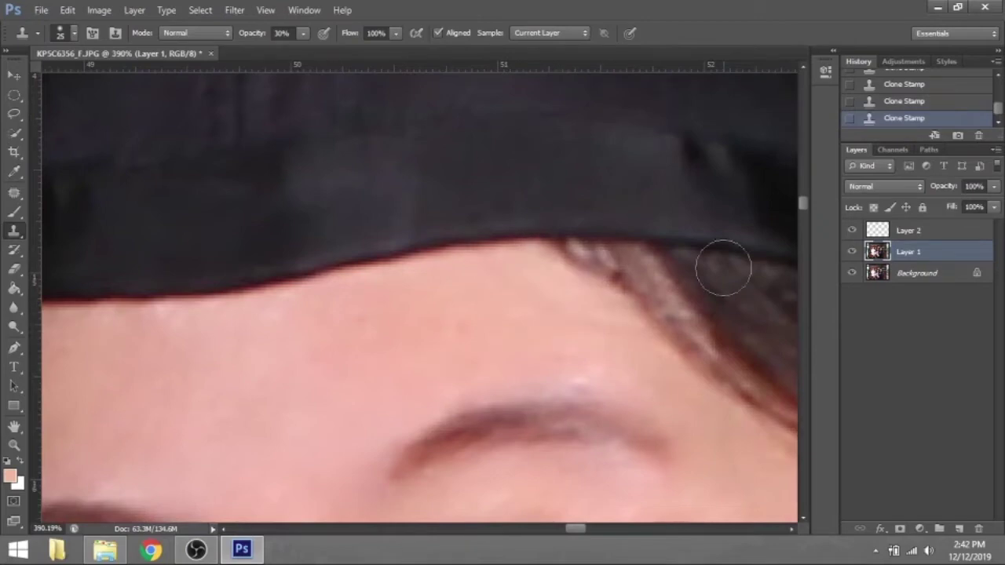
key(bracketleft)
key(bracketleft)
scroll(328, 84, down, 1)
key(3)
key(1)
key(bracketright)
key(bracketright)
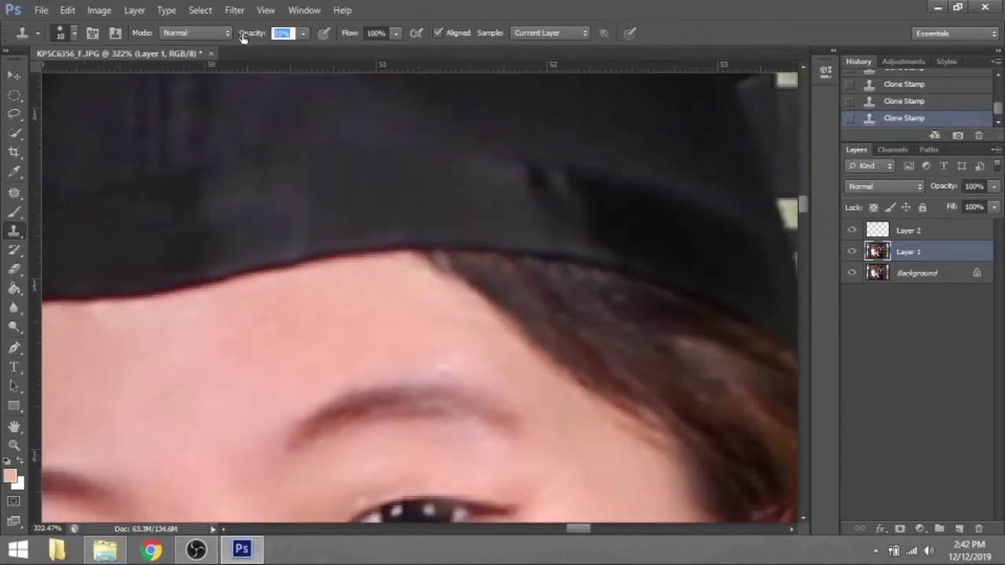
scroll(448, 235, down, 2)
Clone out the girl's hairline blemishes and outline a neck crease with the Patch Tool.
scroll(448, 236, up, 2)
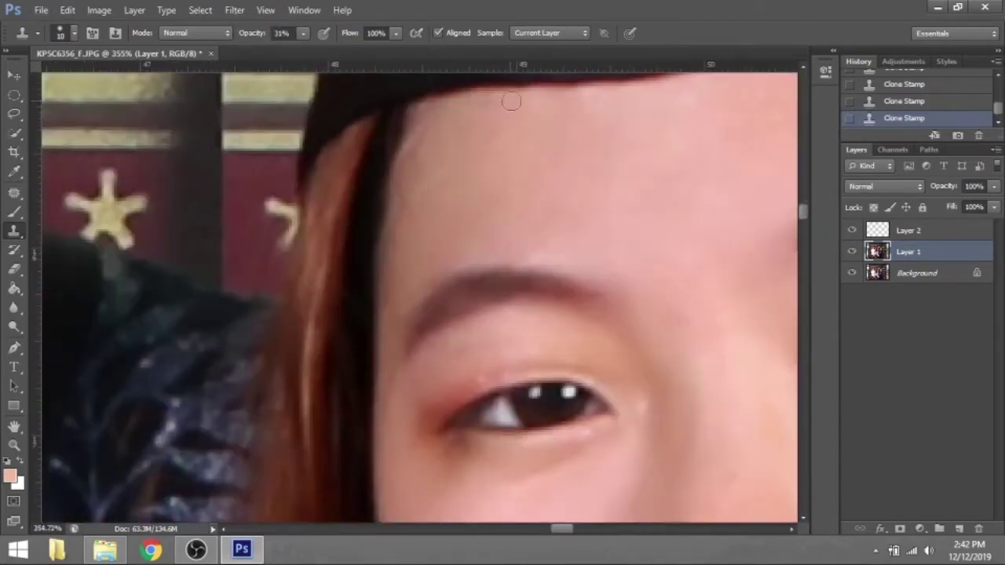
scroll(579, 183, down, 2)
scroll(622, 348, up, 2)
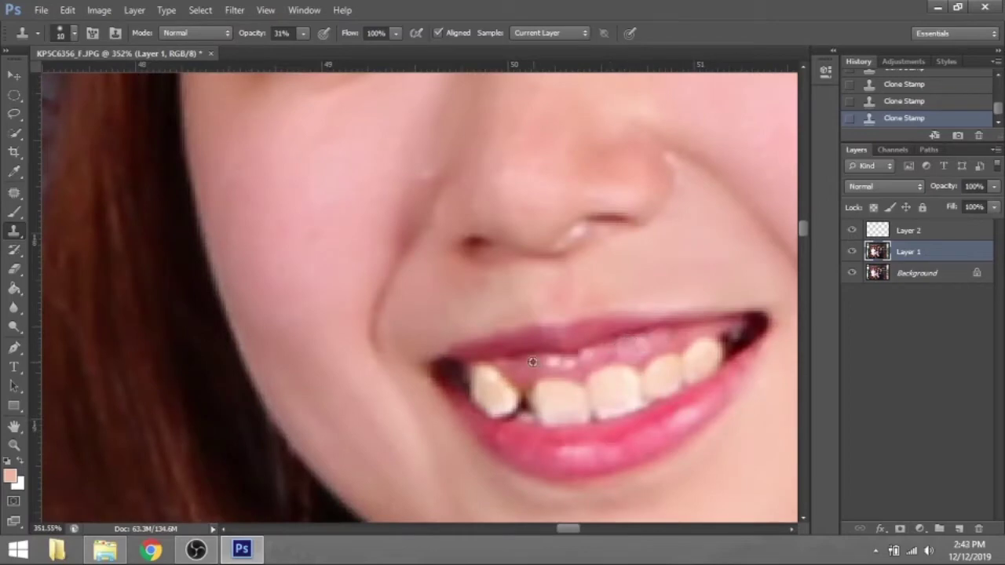
key(bracketright)
key(bracketright)
scroll(620, 442, down, 2)
scroll(639, 177, up, 1)
scroll(635, 231, up, 1)
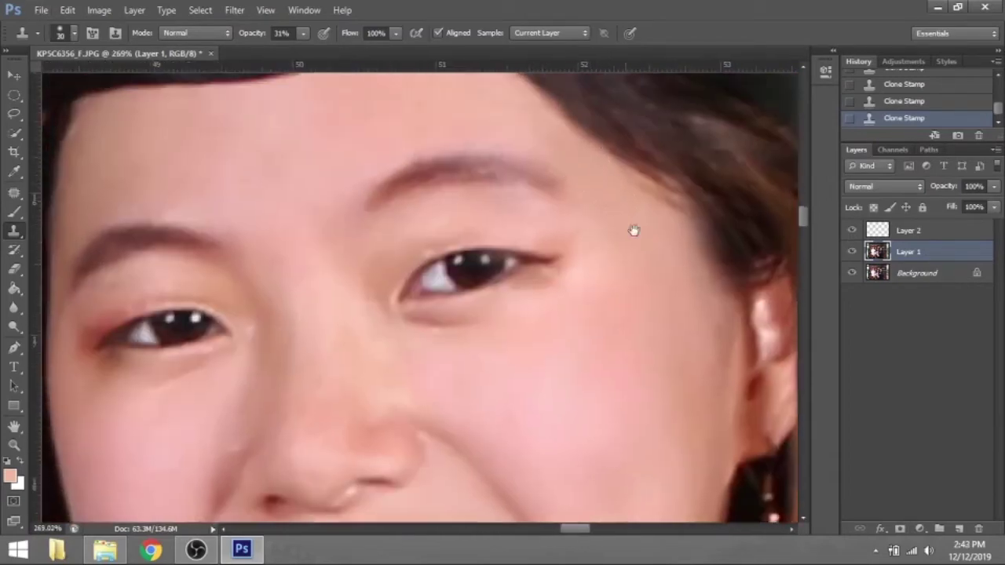
scroll(613, 265, up, 1)
scroll(706, 279, right, 2)
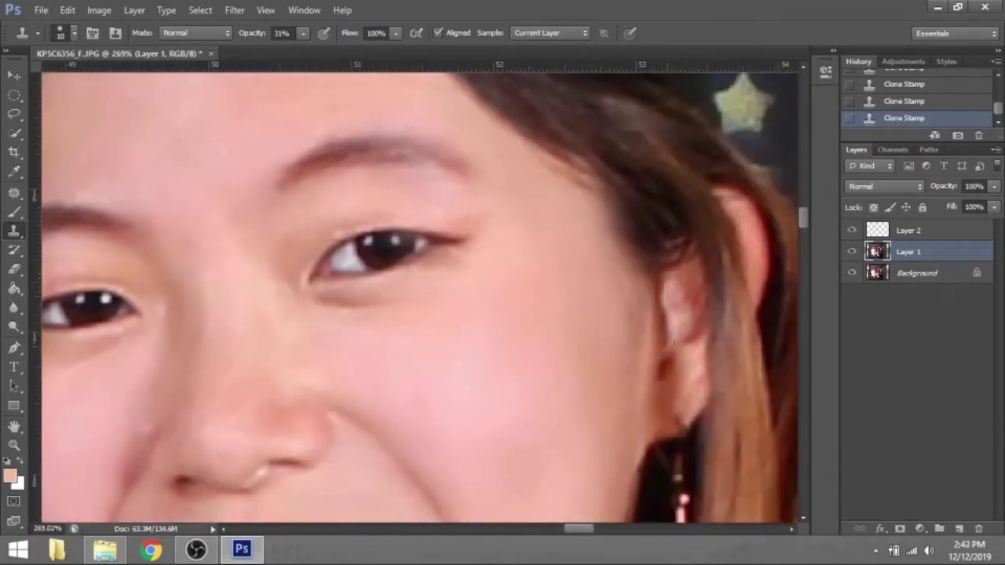
scroll(673, 341, down, 3)
scroll(565, 337, up, 3)
key(j)
mouse_move(542, 345)
mouse_down()
mouse_move(579, 354)
mouse_move(503, 302)
mouse_move(508, 355)
mouse_up()
Patch two blemishes on the graduate's neck, deselecting after each patch.
key(ctrl+d)
scroll(571, 347, up, 1)
key(ctrl+d)
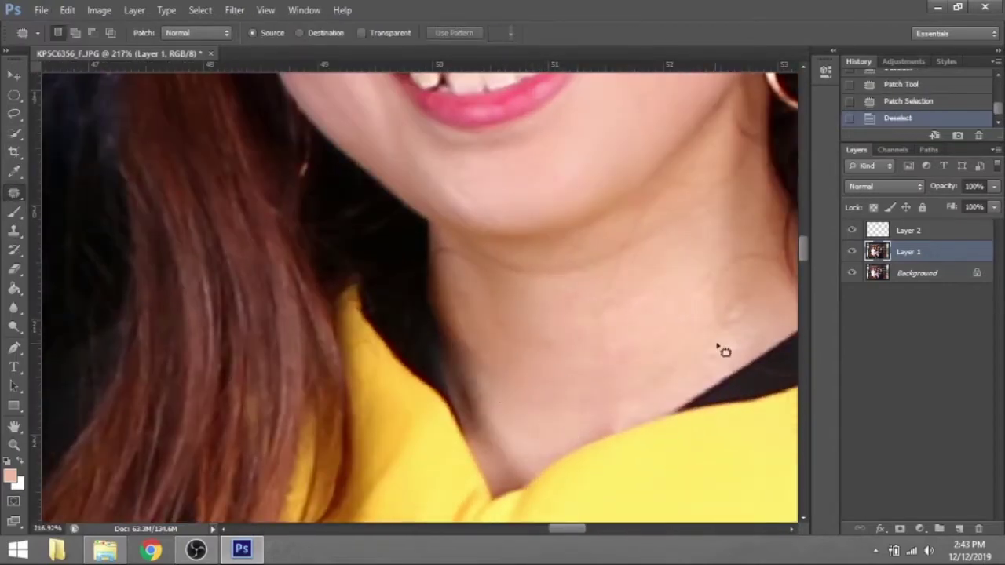
scroll(724, 352, up, 1)
mouse_move(455, 245)
mouse_down()
mouse_move(504, 299)
mouse_move(448, 293)
mouse_up()
key(ctrl+d)
drag(610, 274, 527, 367)
Return to the Clone Stamp and move across the collar, mouth and earring area.
key(s)
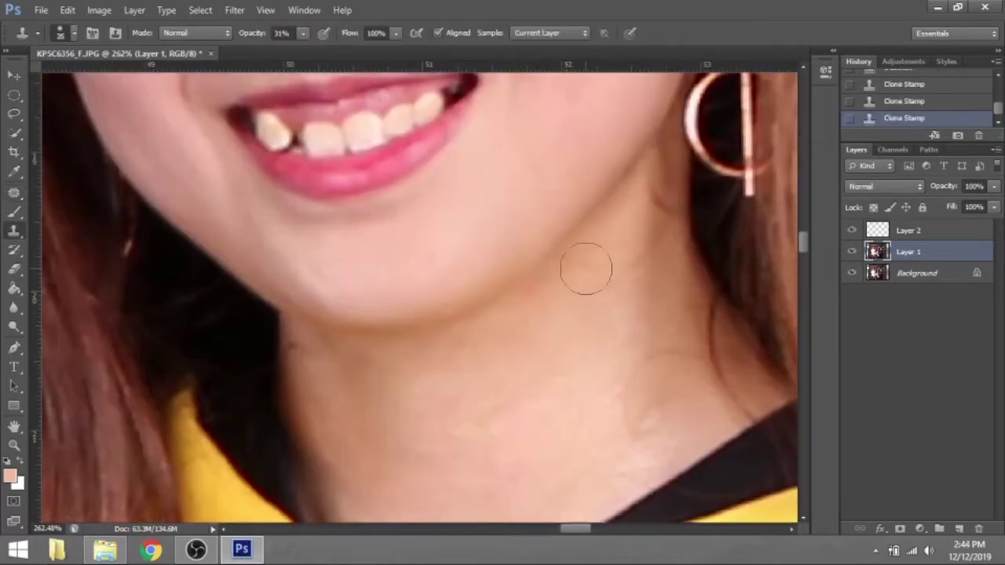
drag(547, 329, 562, 348)
drag(374, 257, 218, 288)
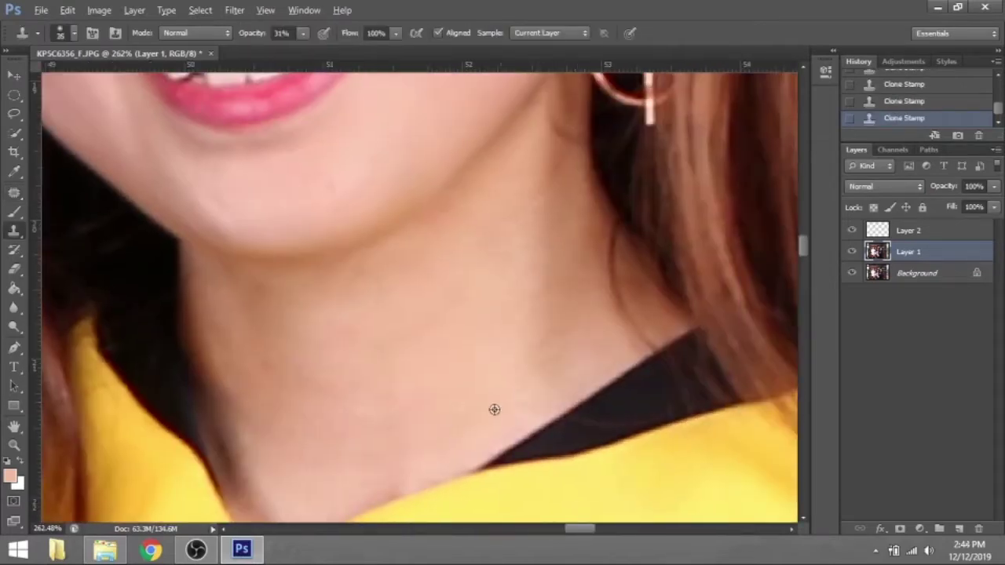
scroll(493, 408, up, 1)
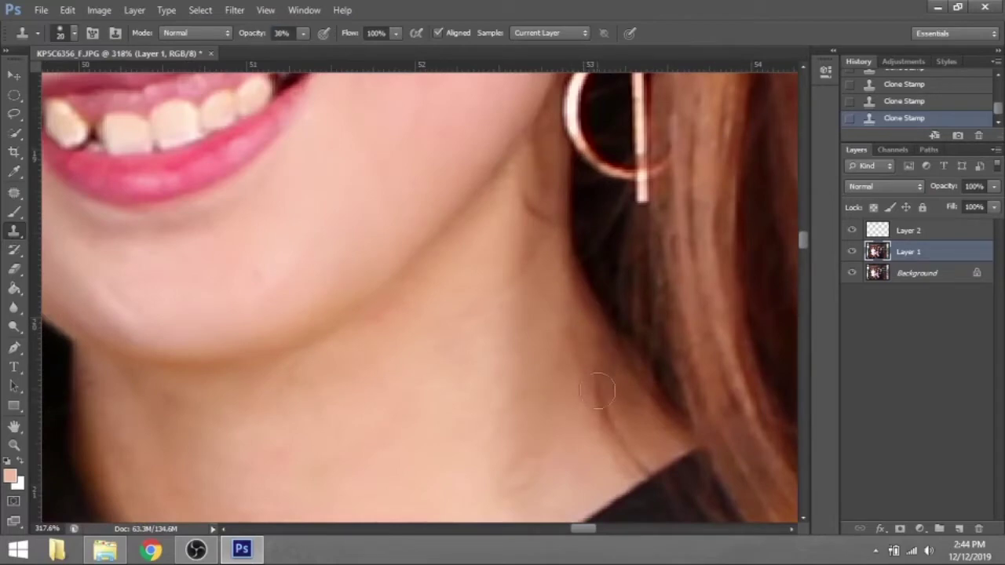
scroll(601, 420, down, 3)
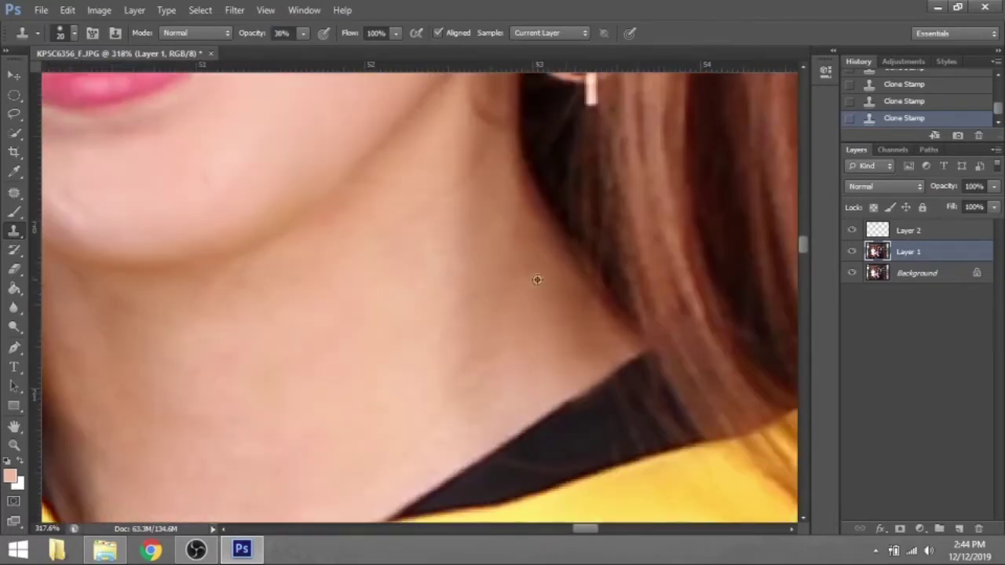
scroll(550, 283, down, 3)
scroll(575, 242, up, 2)
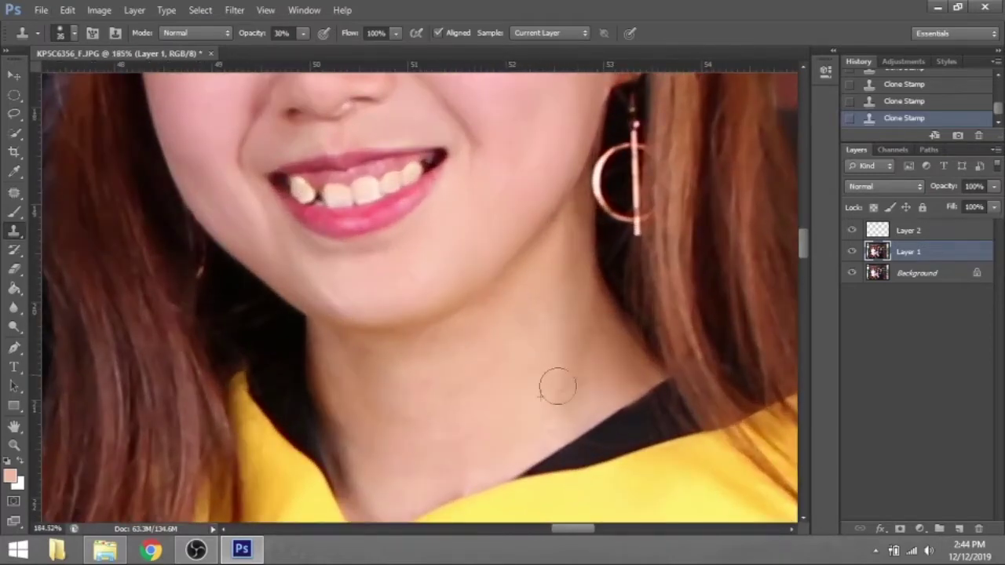
scroll(555, 386, down, 2)
scroll(620, 358, up, 3)
scroll(559, 275, up, 2)
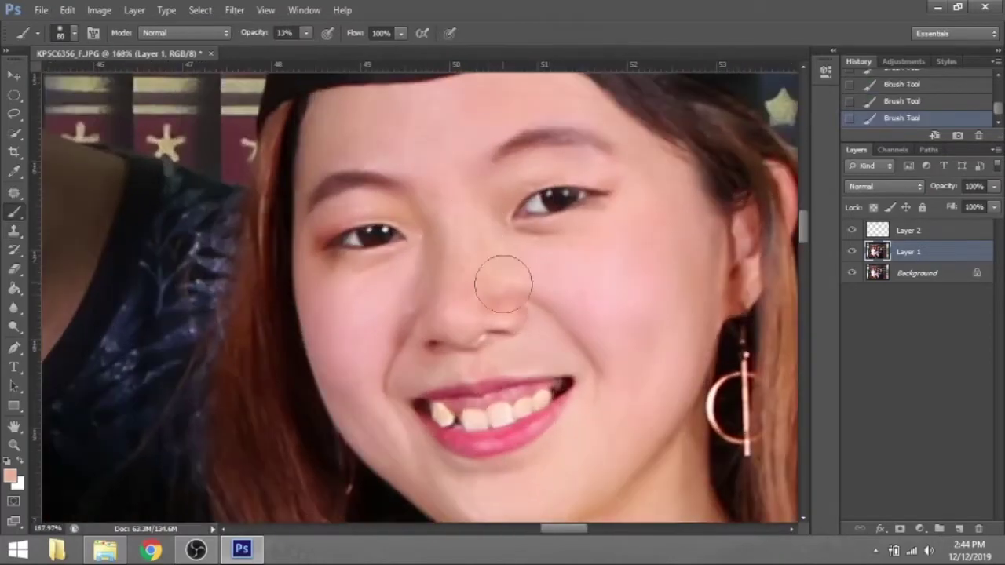
Work around the graduate's mouth, then switch to a soft Brush for the smile touch-up.
scroll(616, 293, down, 3)
scroll(471, 235, up, 3)
scroll(460, 225, down, 3)
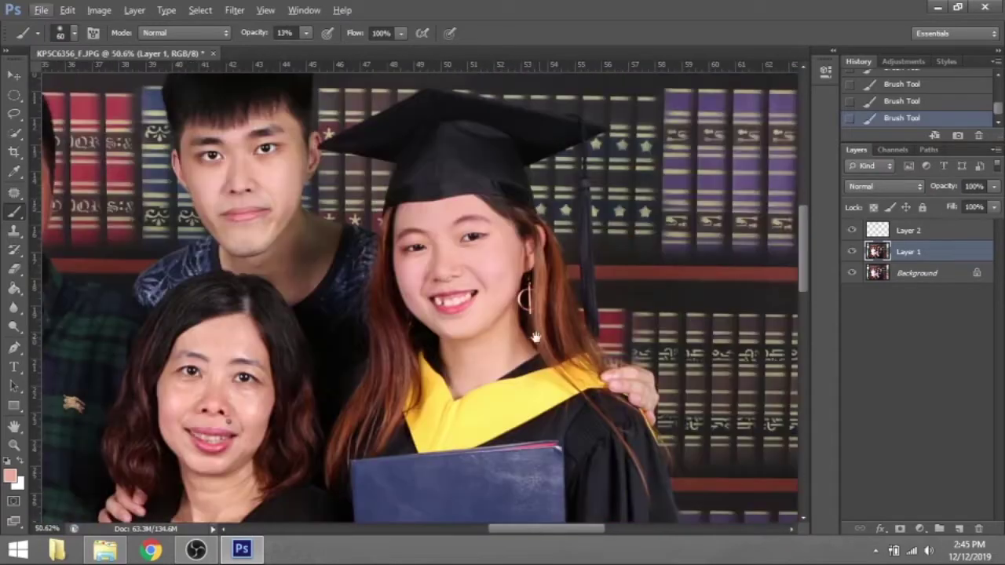
scroll(567, 238, up, 2)
scroll(567, 237, up, 1)
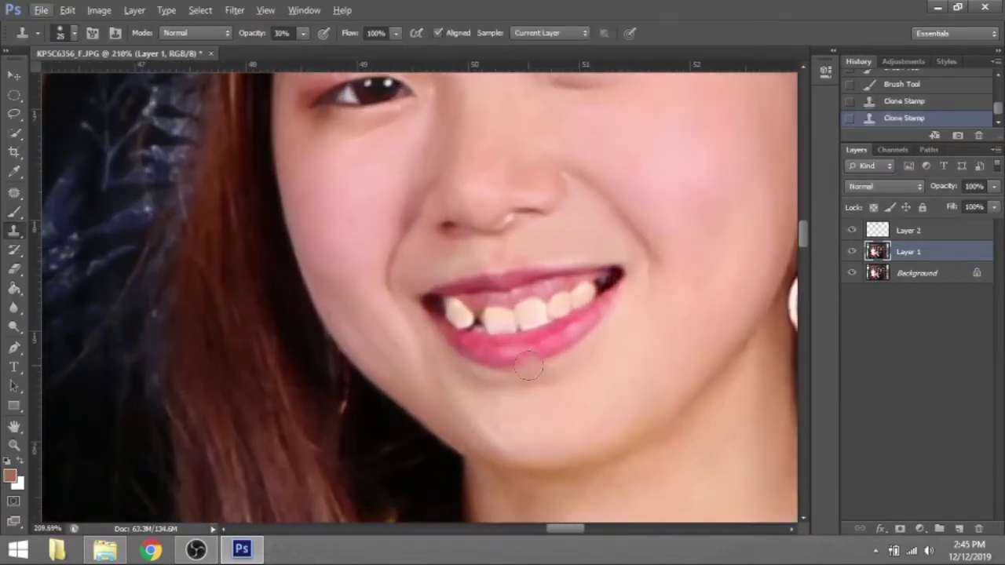
scroll(529, 365, up, 2)
key(b)
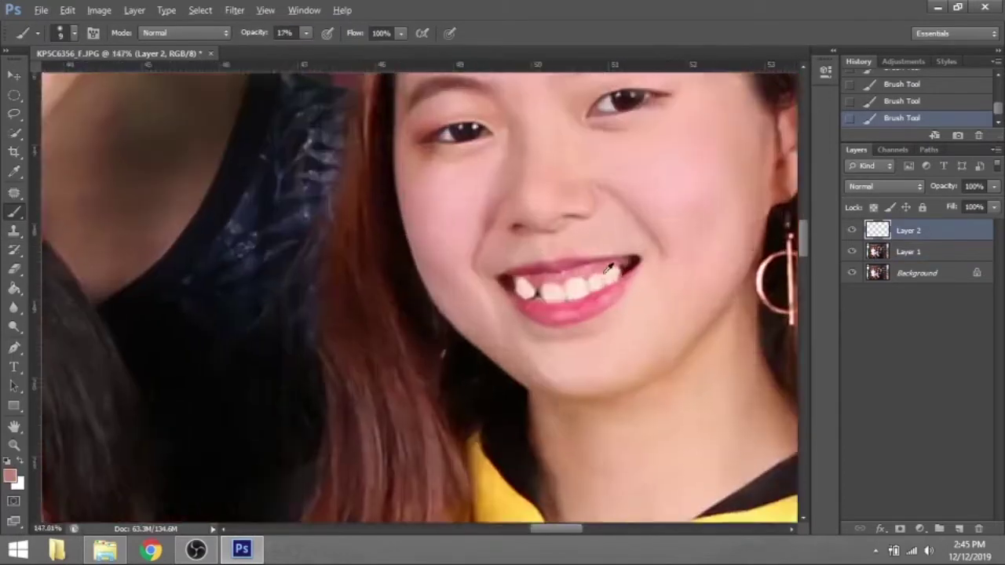
scroll(605, 285, down, 5)
scroll(690, 247, up, 5)
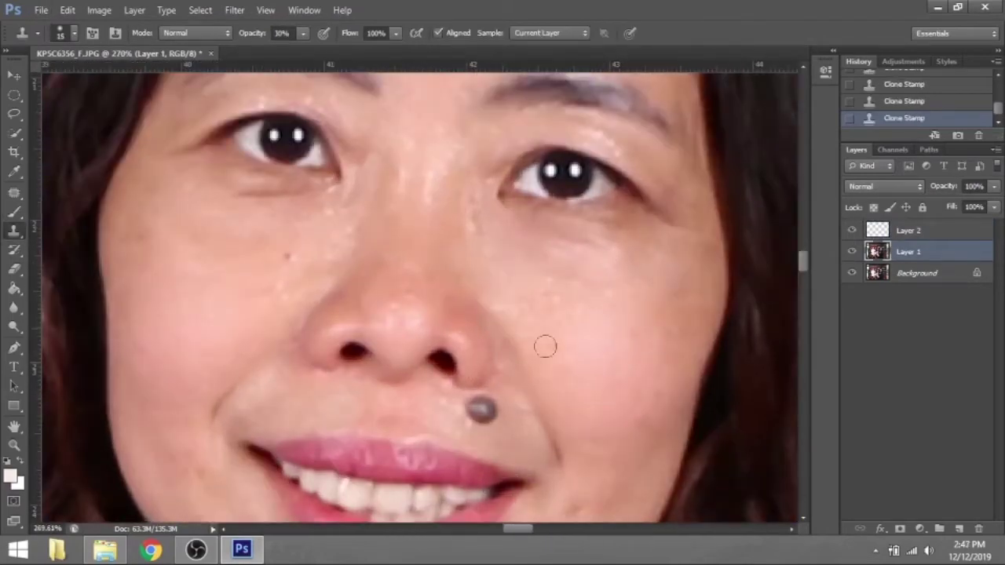
Enlarge the clone brush and smooth the mother's forehead and cheeks.
scroll(545, 346, down, 5)
scroll(352, 292, up, 5)
key(bracketright)
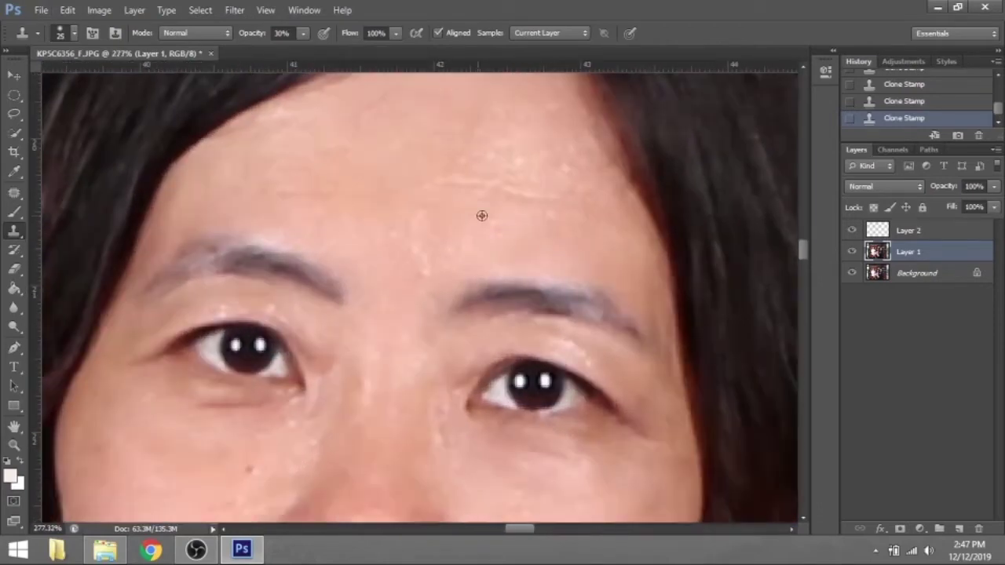
scroll(481, 215, up, 3)
scroll(604, 210, left, 3)
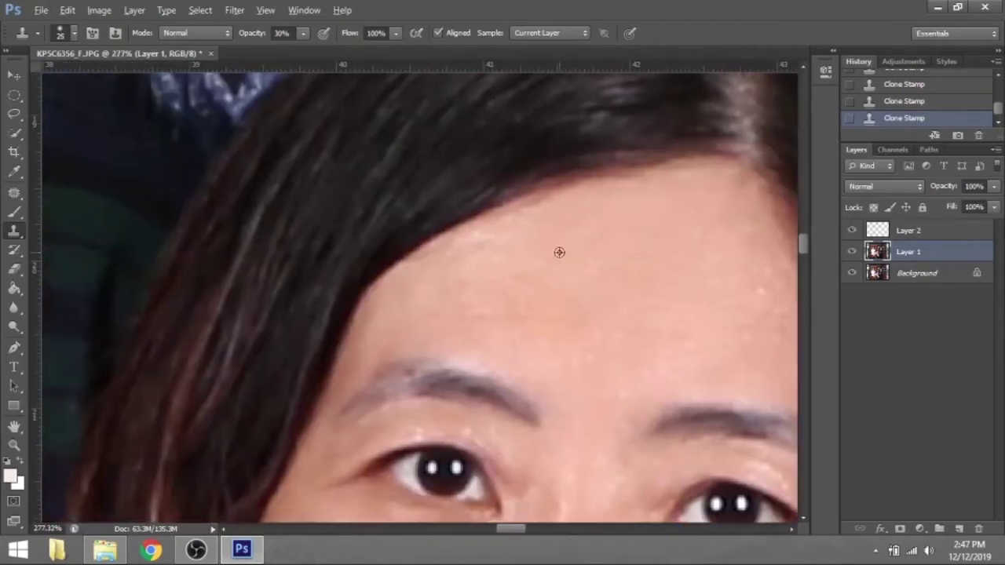
scroll(429, 282, down, 3)
scroll(471, 314, up, 1)
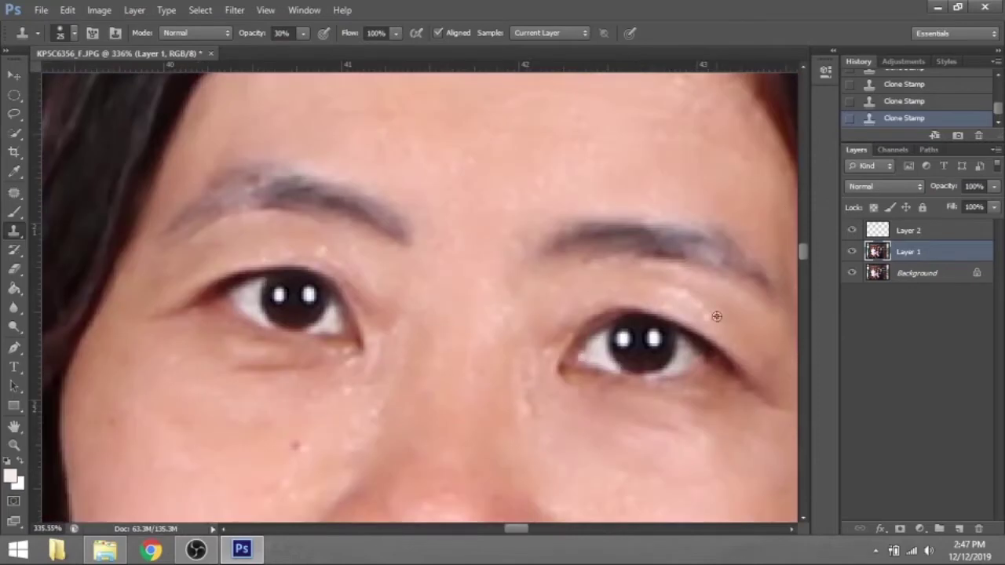
scroll(511, 336, down, 3)
scroll(620, 228, up, 3)
scroll(473, 442, left, 2)
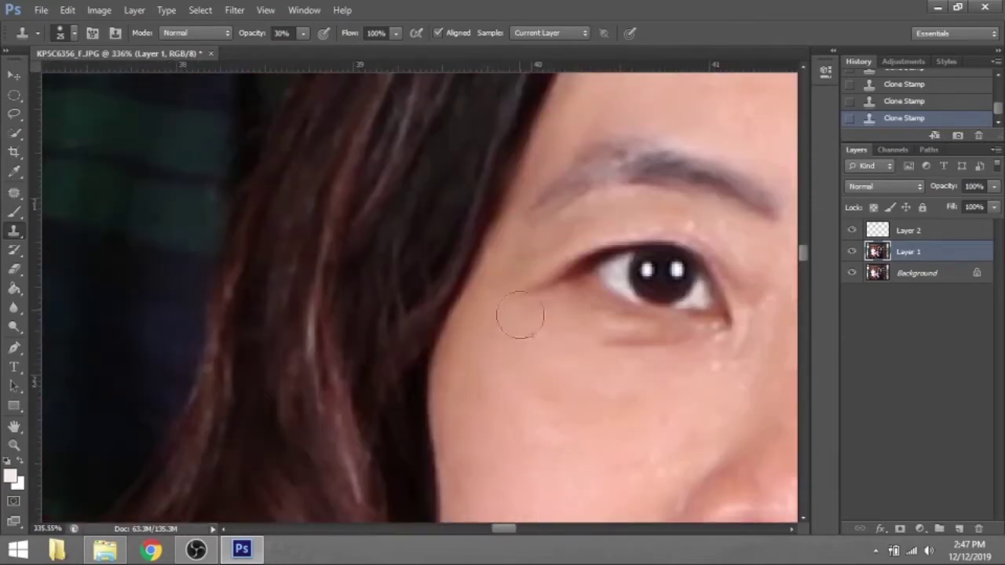
scroll(520, 315, up, 2)
scroll(683, 354, right, 4)
scroll(684, 354, down, 2)
scroll(650, 329, right, 1)
scroll(596, 267, right, 2)
scroll(597, 267, down, 1)
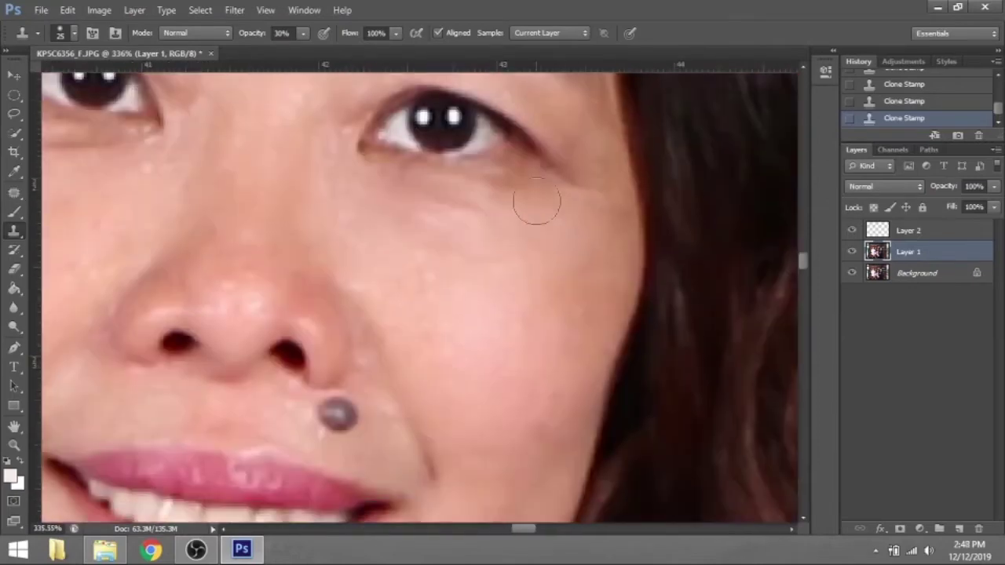
scroll(601, 196, down, 2)
scroll(650, 264, left, 2)
scroll(651, 265, down, 2)
scroll(620, 282, up, 2)
Shrink the clone brush for fine work around the lips, chin and neck creases.
key(bracketleft)
key(bracketleft)
key(bracketleft)
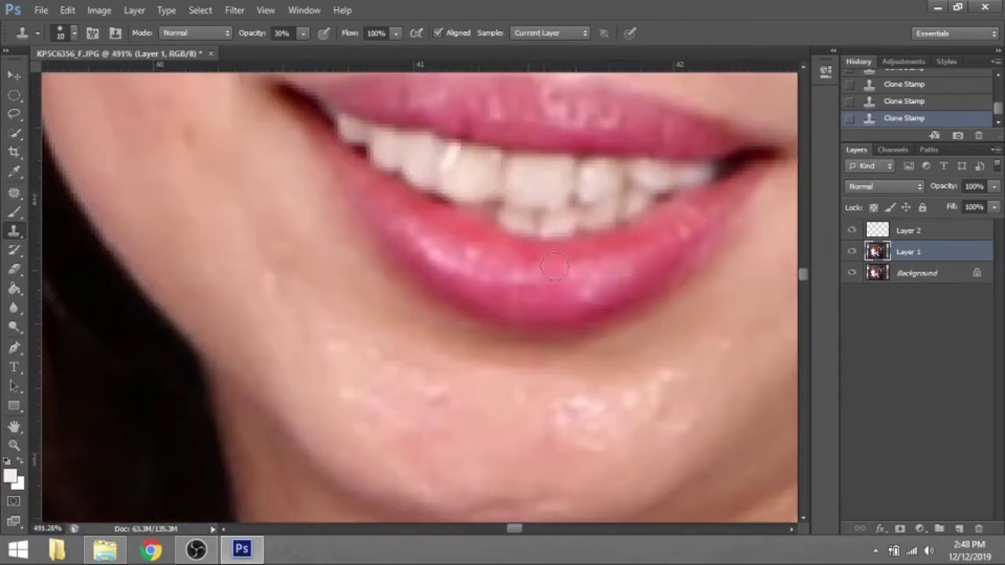
scroll(608, 296, down, 3)
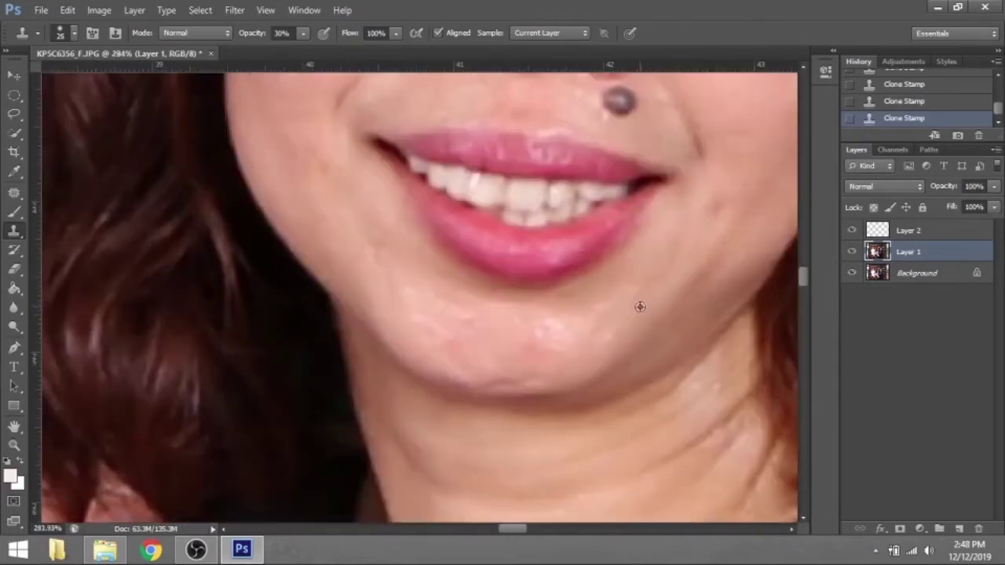
scroll(724, 144, down, 5)
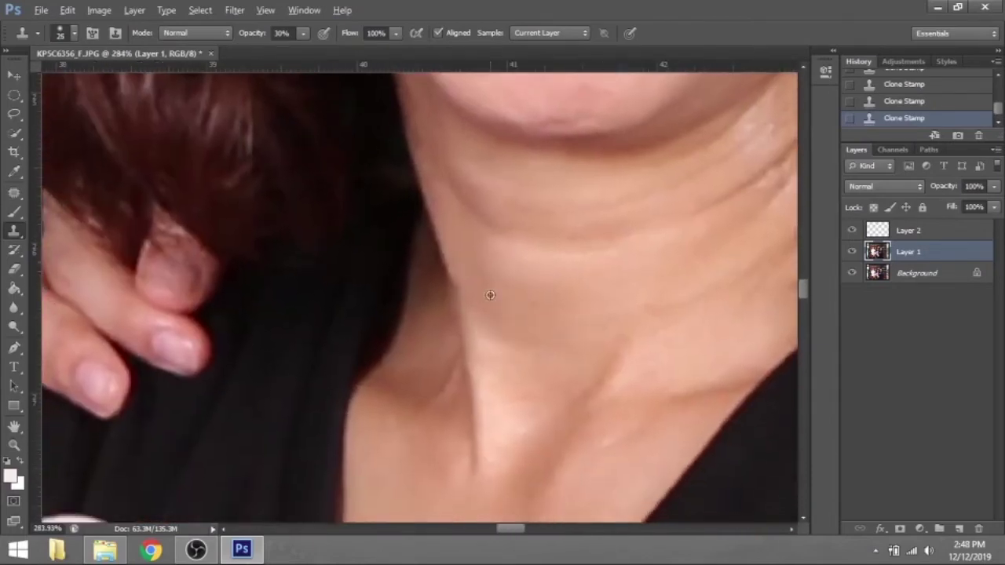
scroll(489, 296, down, 4)
scroll(471, 361, up, 2)
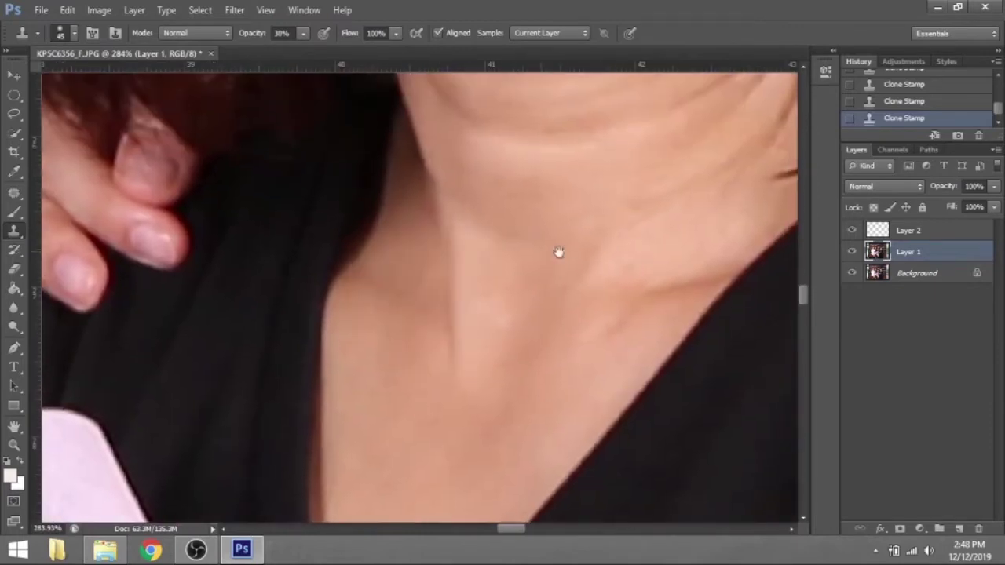
scroll(558, 251, up, 2)
scroll(639, 262, up, 2)
scroll(663, 273, up, 1)
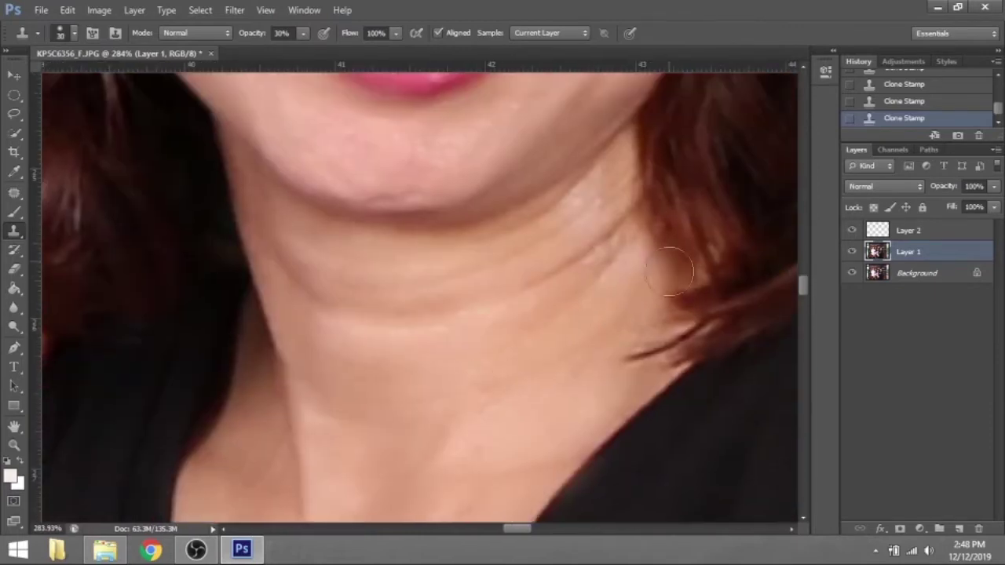
scroll(543, 313, up, 1)
scroll(442, 347, up, 1)
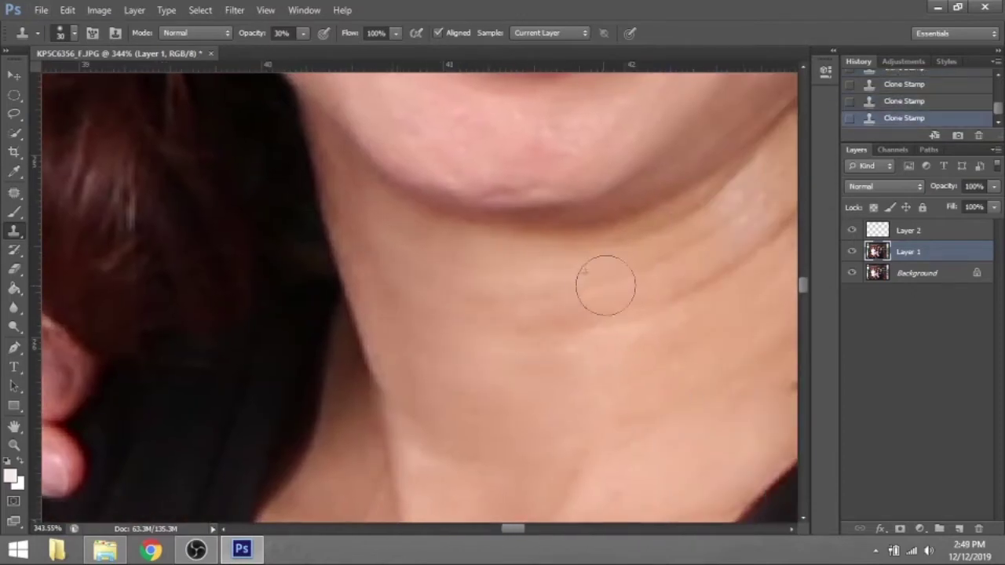
drag(630, 331, 498, 370)
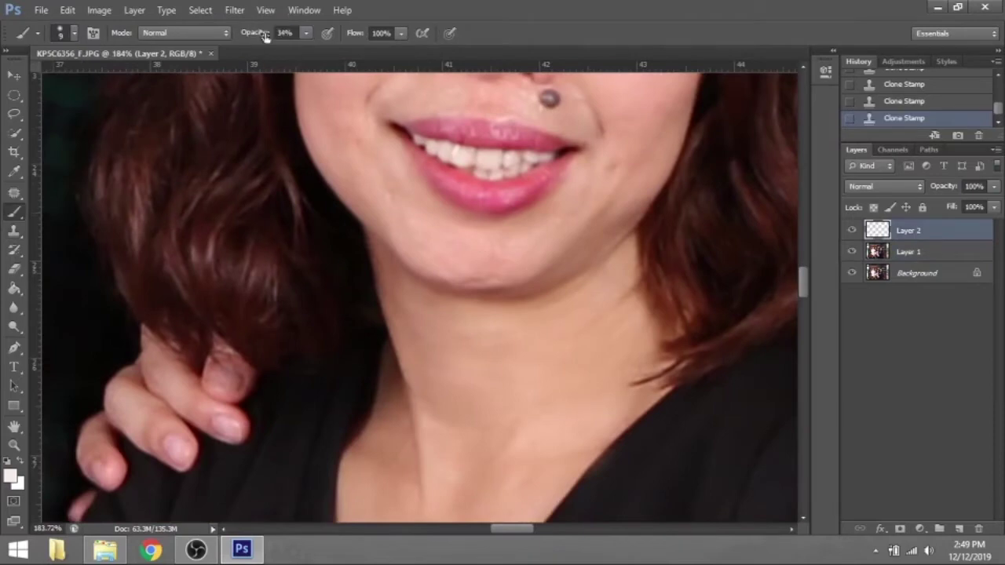
Paint soft strokes over the mother's chin on Layer 2.
drag(401, 244, 580, 290)
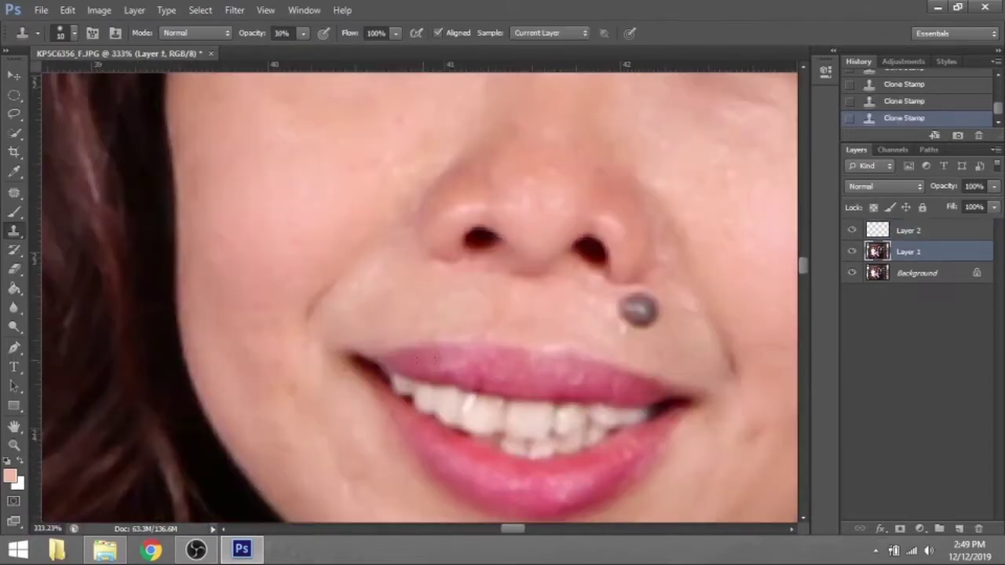
drag(511, 209, 533, 297)
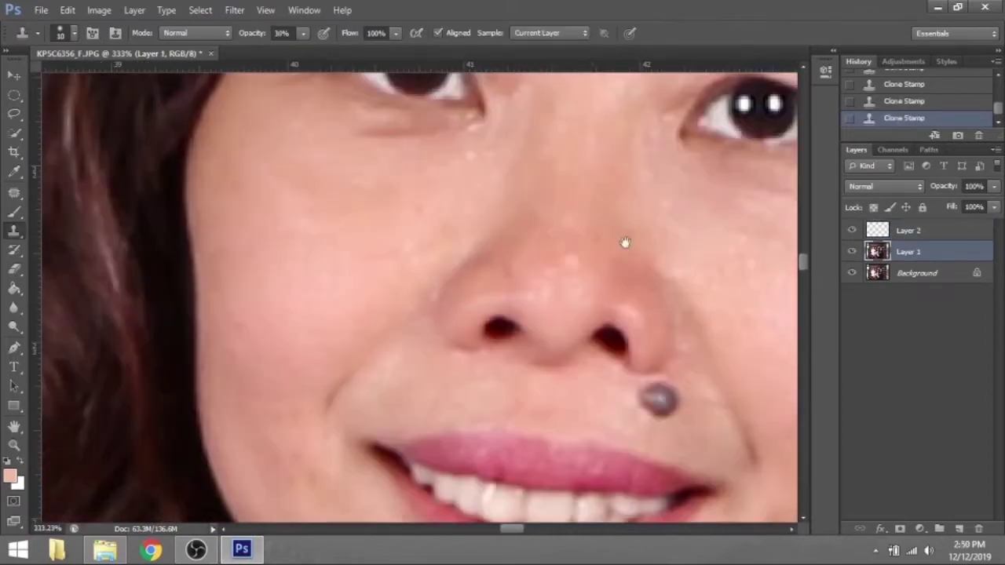
scroll(624, 242, down, 3)
scroll(516, 258, up, 2)
scroll(457, 278, up, 2)
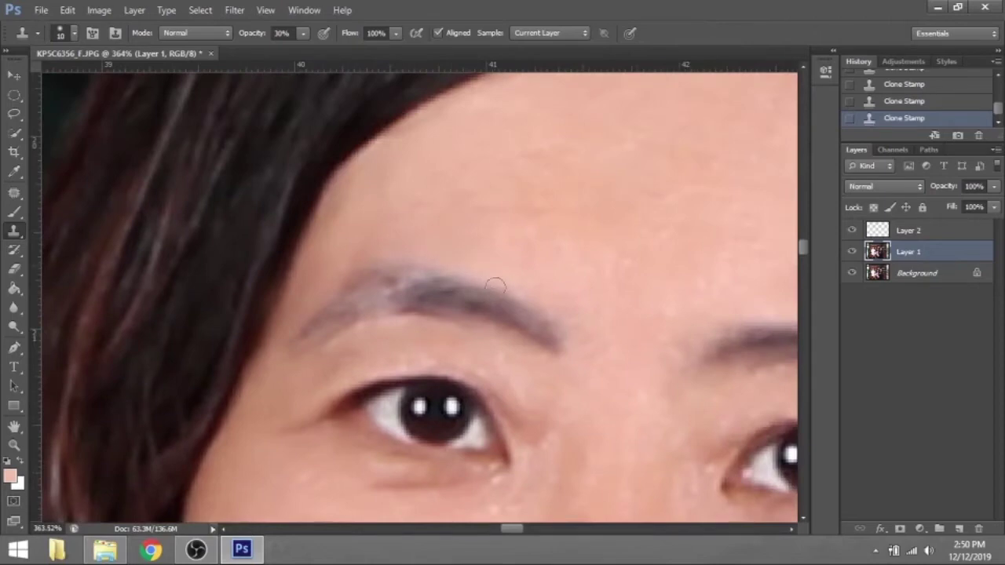
scroll(496, 286, down, 3)
scroll(514, 345, up, 4)
Set clone opacity to 42% and smooth the mother's eyebrows and hair parting.
drag(752, 364, 496, 393)
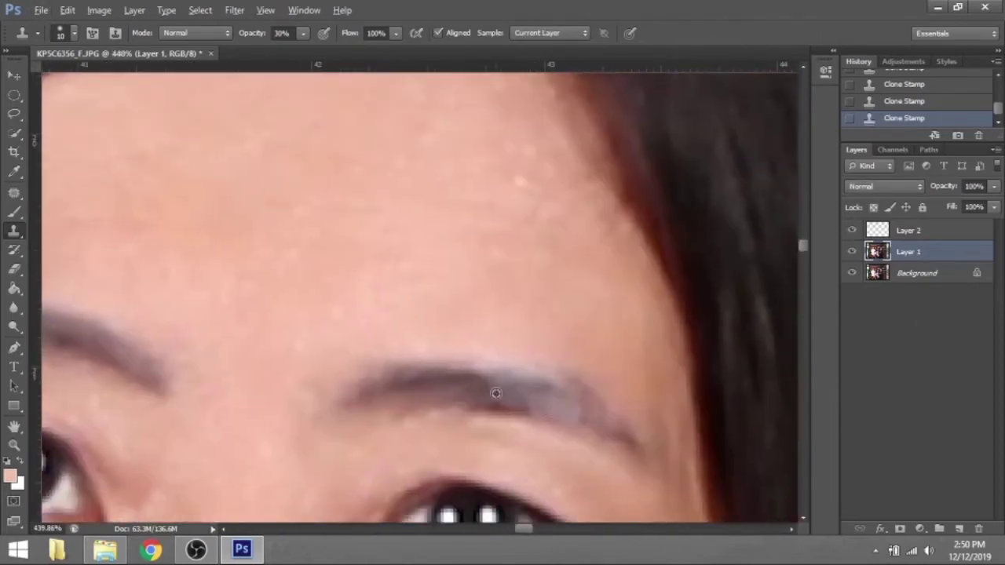
scroll(695, 436, down, 3)
scroll(628, 341, up, 2)
scroll(684, 294, up, 2)
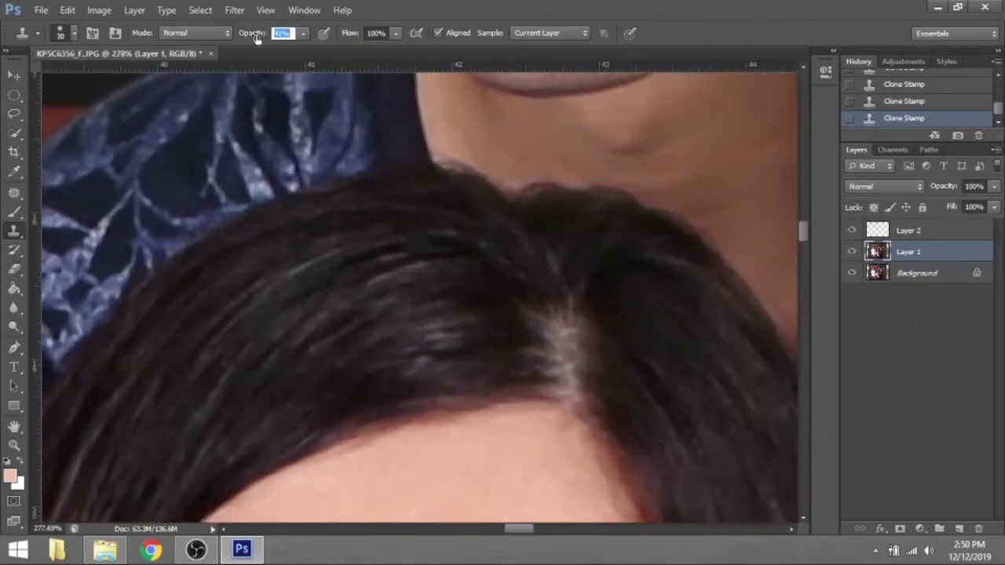
key(4)
key(2)
drag(460, 308, 503, 301)
scroll(435, 257, down, 2)
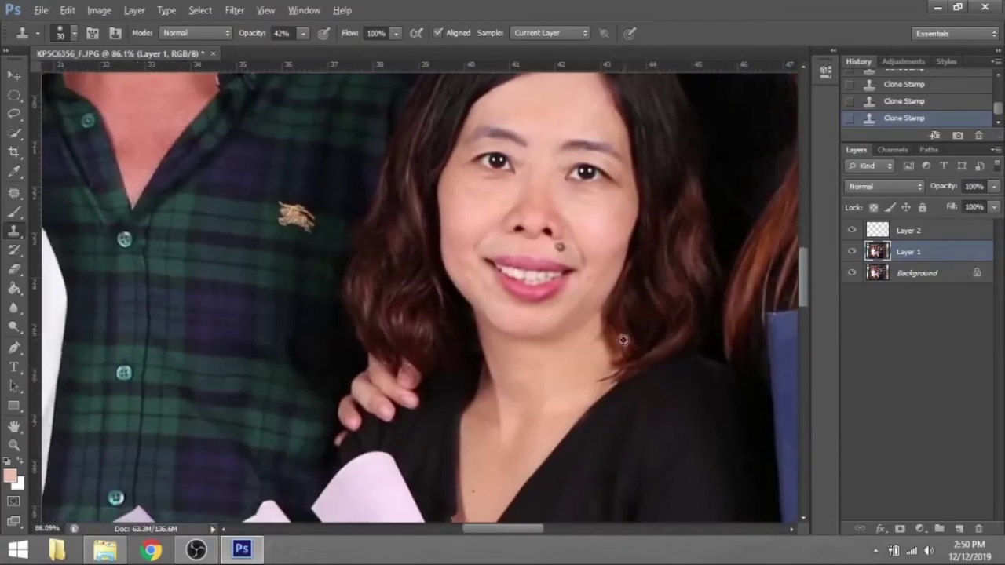
scroll(435, 257, down, 2)
scroll(235, 157, up, 2)
Select an oval around the older man's face and brighten it with a Curves adjustment.
key(m)
drag(298, 71, 559, 480)
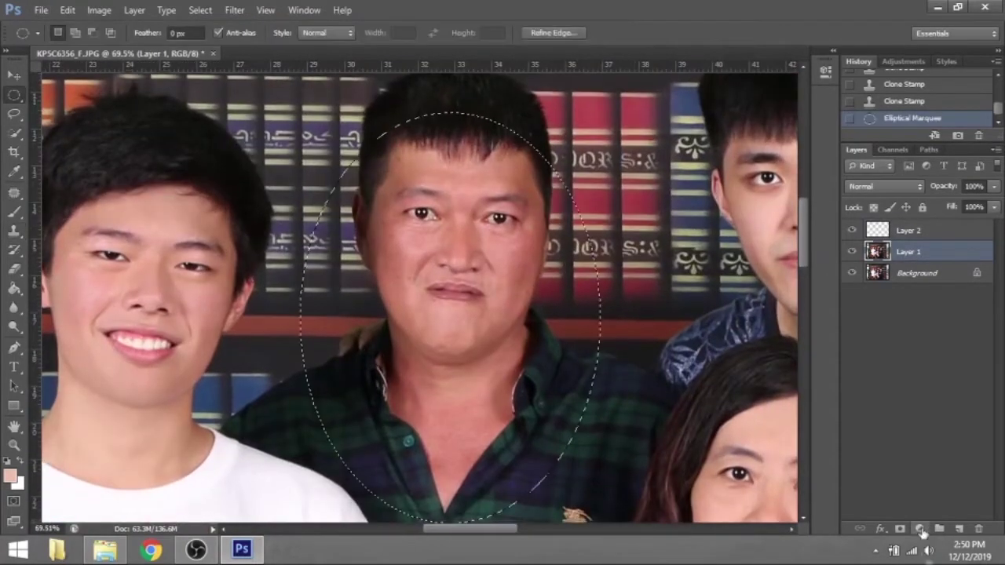
click(920, 528)
click(891, 294)
mouse_move(711, 215)
mouse_down()
mouse_move(712, 201)
mouse_move(741, 176)
mouse_up()
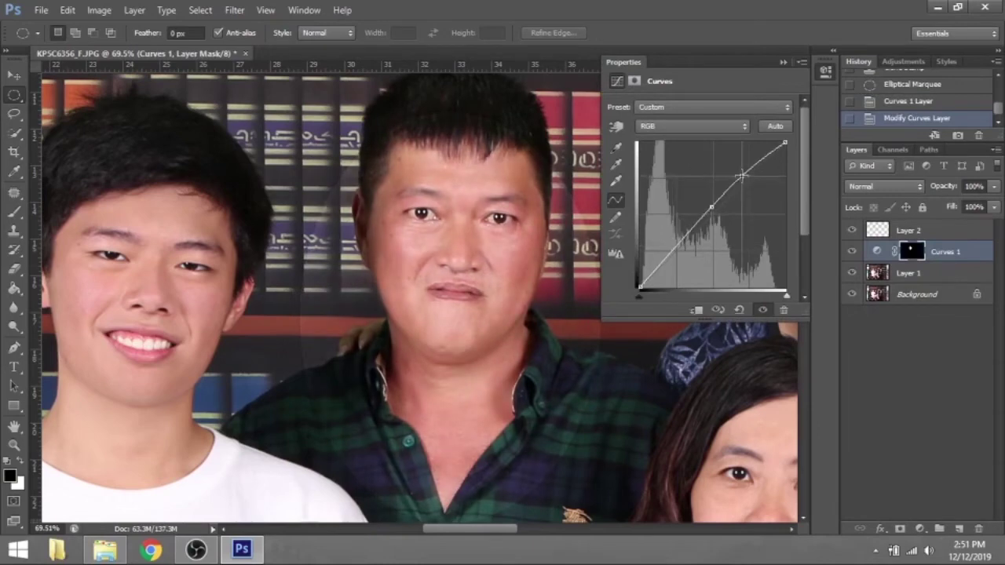
click(782, 61)
Paint black on the Curves 1 mask along the oval's right edge, with the red overlay shown.
key(b)
key(backslash)
right_click(593, 132)
key(Return)
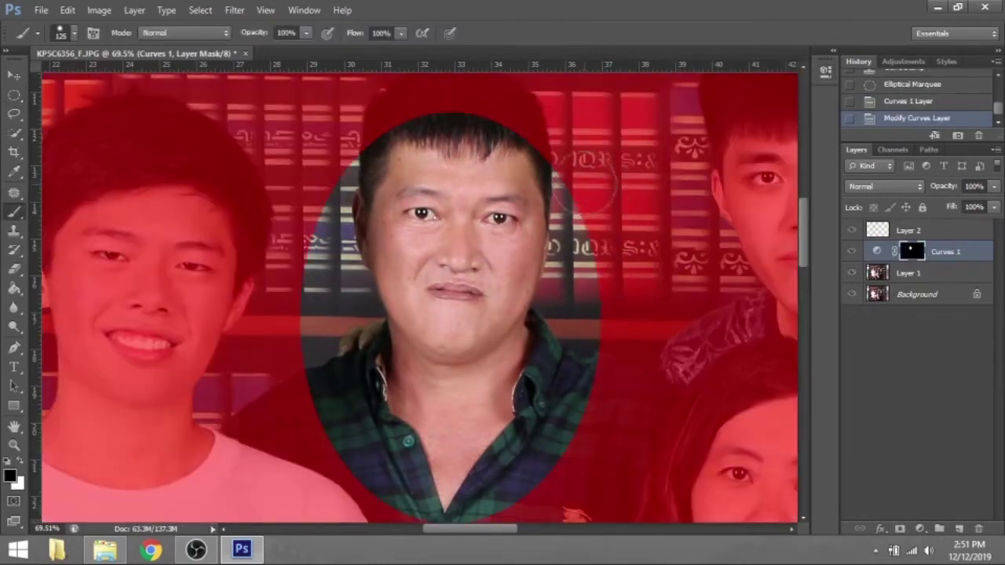
drag(587, 187, 545, 393)
scroll(600, 235, up, 2)
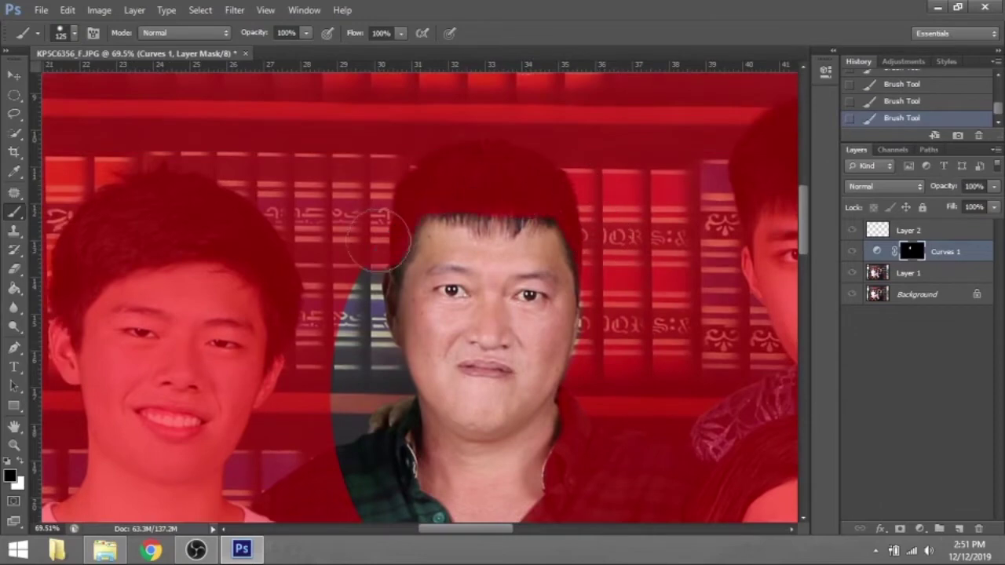
scroll(377, 239, down, 2)
scroll(471, 238, left, 3)
Mask the brightening off the plaid shirt and the man's hair, then hide the overlay.
drag(498, 339, 503, 412)
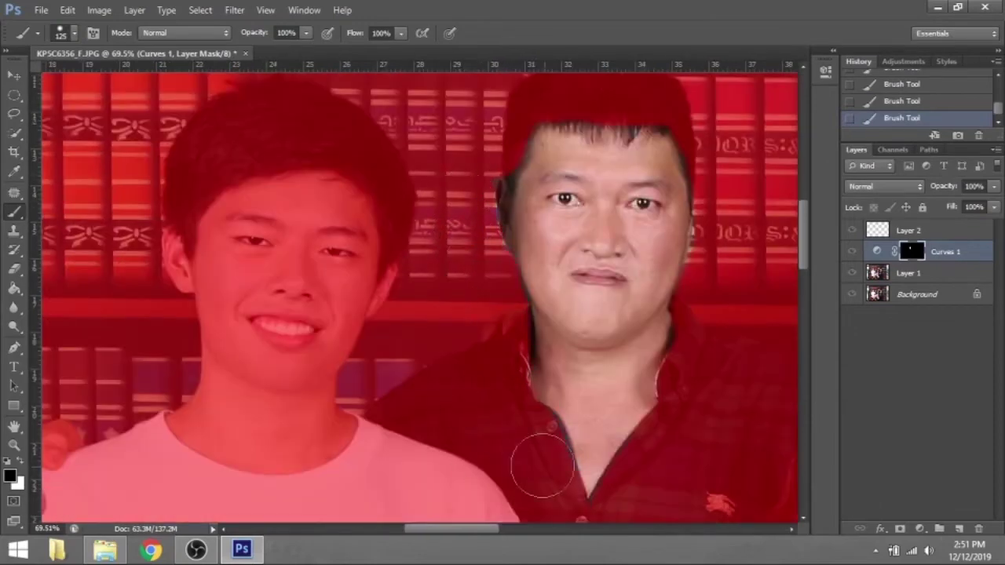
right_click(603, 192)
drag(683, 134, 502, 149)
right_click(444, 192)
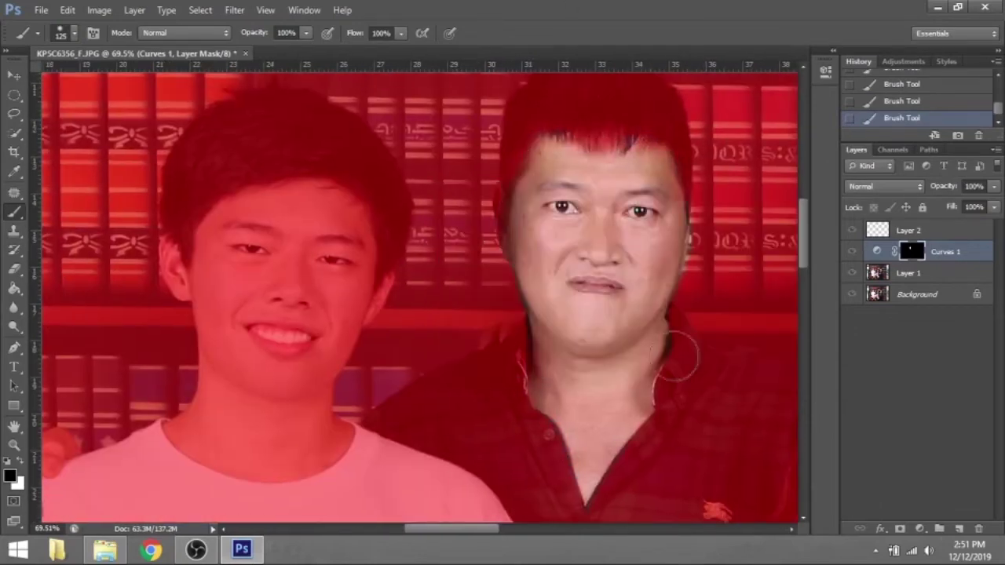
key(backslash)
scroll(675, 357, down, 5)
scroll(675, 357, up, 3)
scroll(675, 357, down, 5)
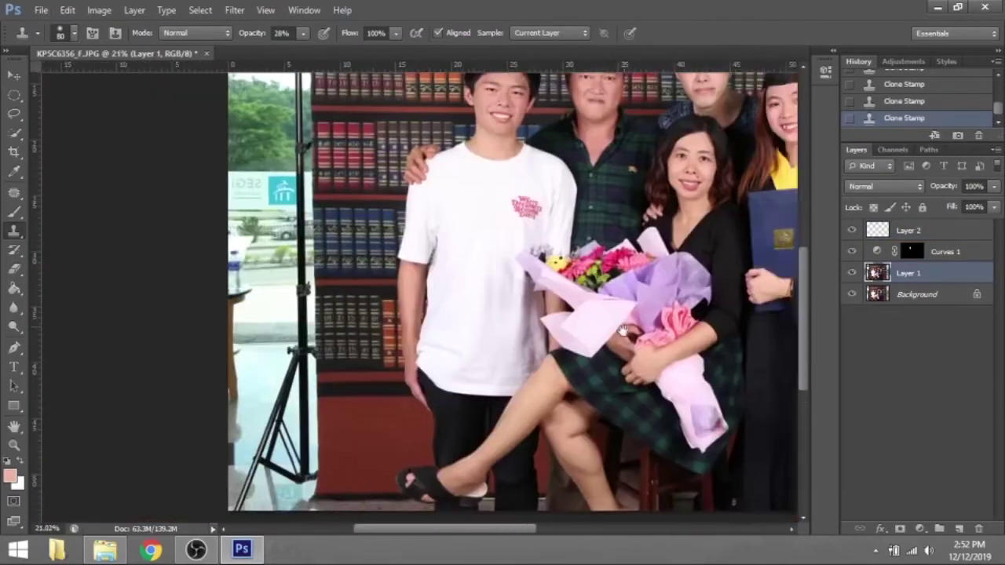
Duplicate the layer and, in Liquify, push in the graduate's cheek with Forward Warp.
key(ctrl+j)
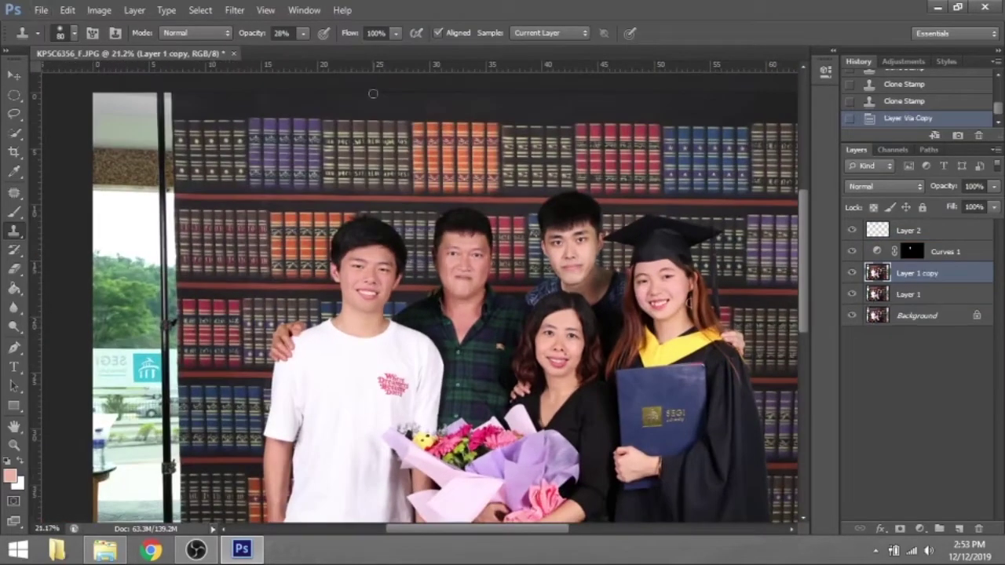
click(234, 10)
click(251, 103)
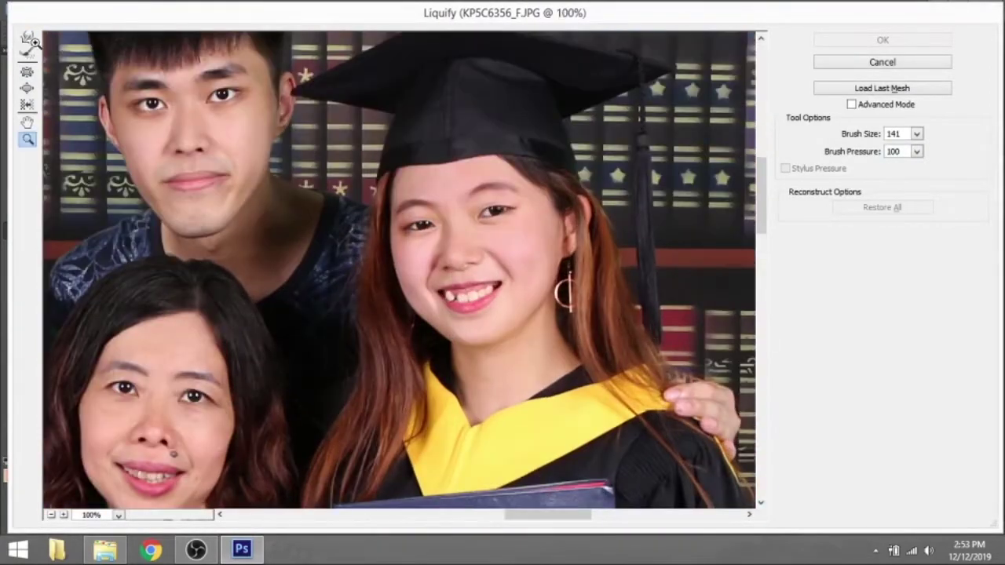
click(29, 39)
drag(300, 264, 340, 322)
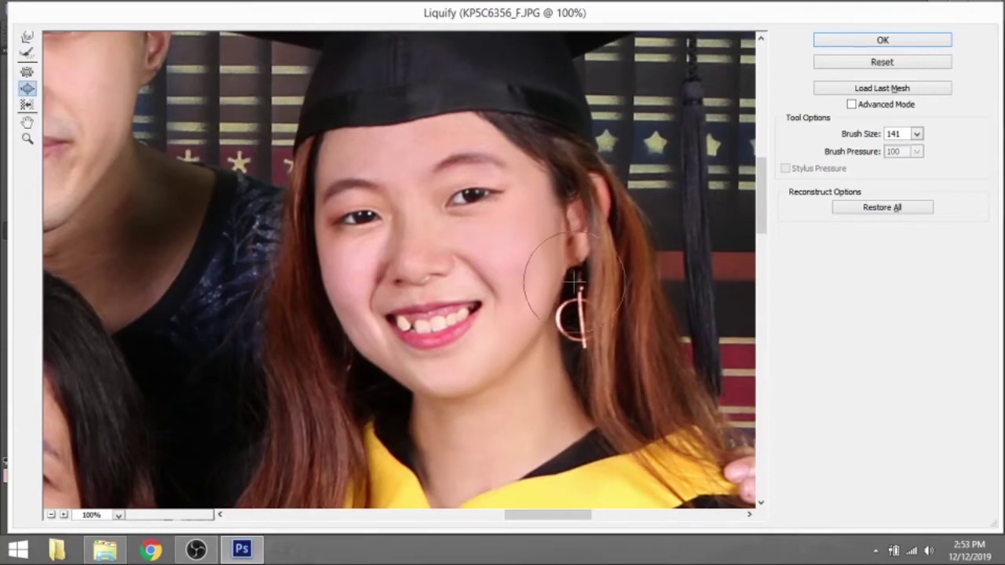
drag(592, 437, 595, 249)
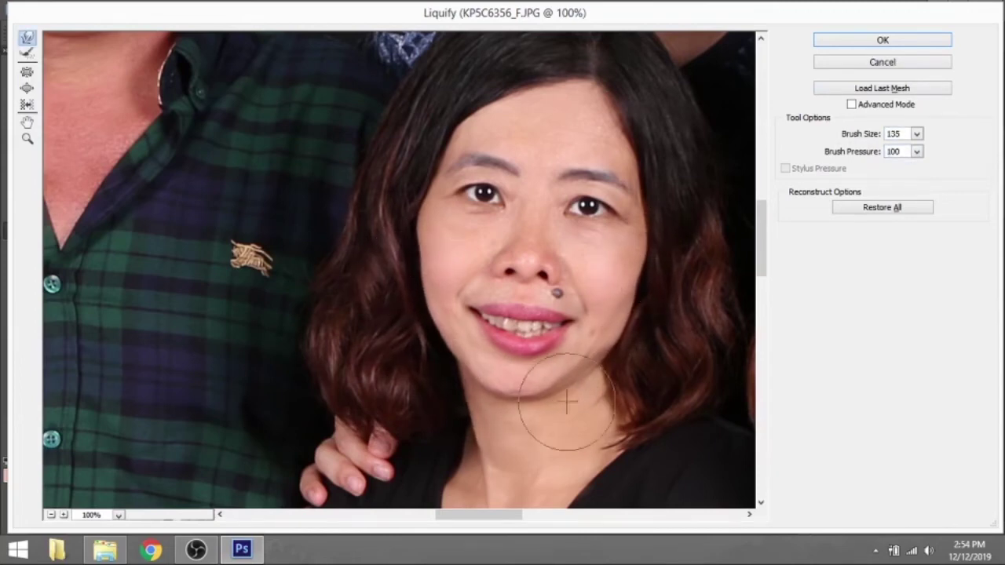
Slim the woman's forearm with Forward Warp, zooming out to see the whole leg.
scroll(441, 380, down, 3)
scroll(657, 400, up, 5)
scroll(415, 375, right, 5)
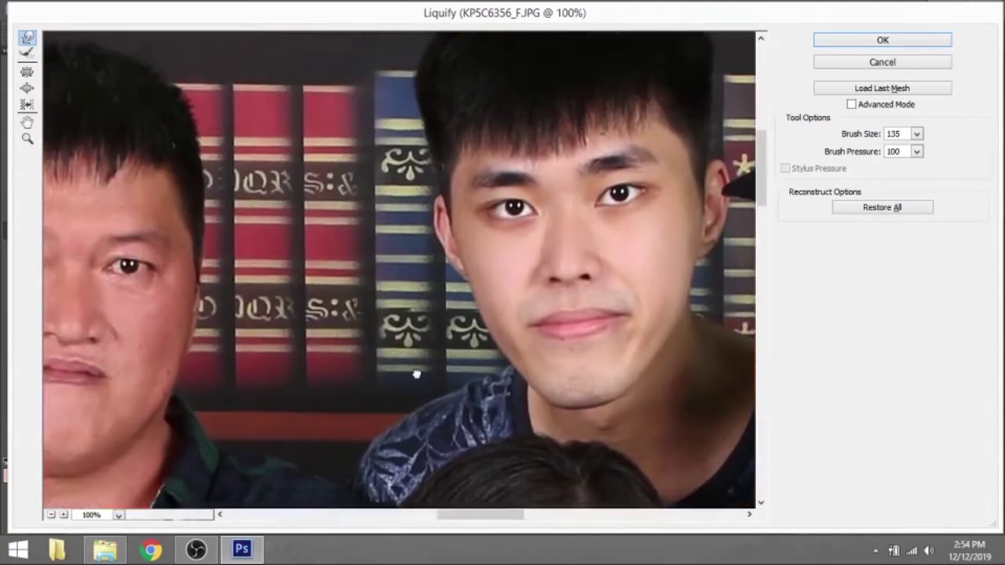
scroll(489, 321, down, 10)
scroll(543, 375, down, 5)
scroll(543, 375, down, 5)
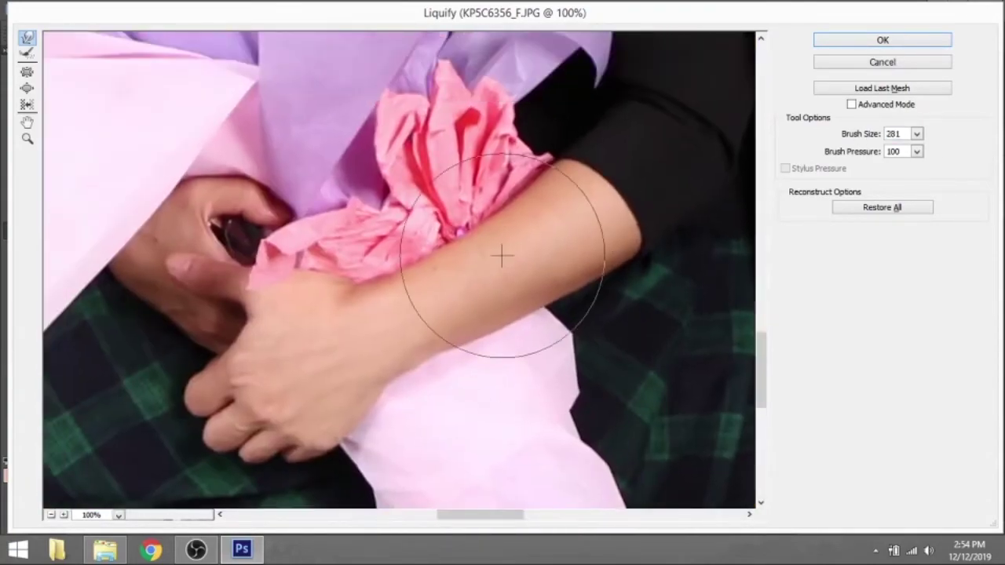
drag(337, 392, 453, 320)
scroll(453, 320, down, 5)
key(ctrl+minus)
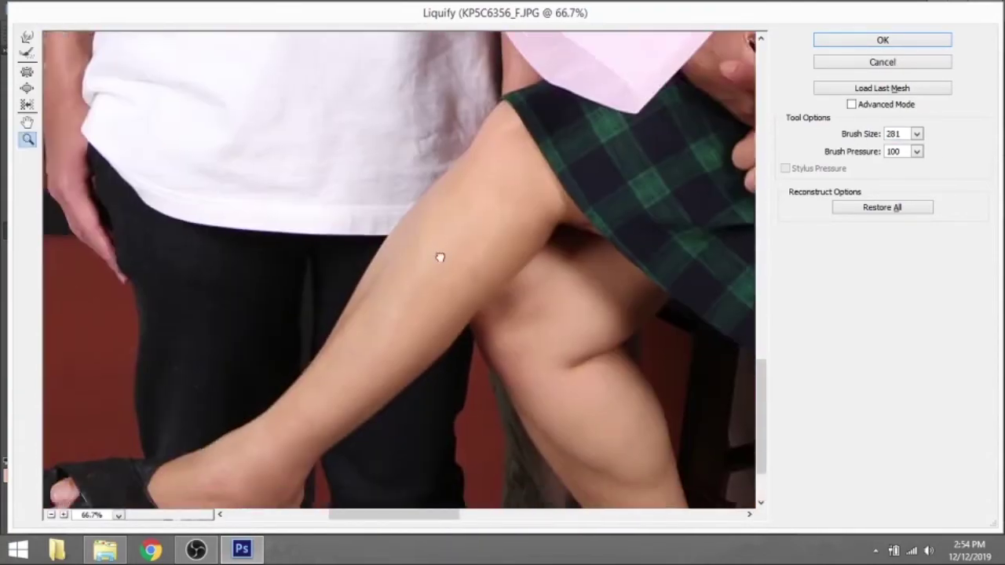
Reshape the woman's legs and calf with a larger brush and Bloat, then apply Liquify.
key(bracketright)
key(bracketright)
key(bracketright)
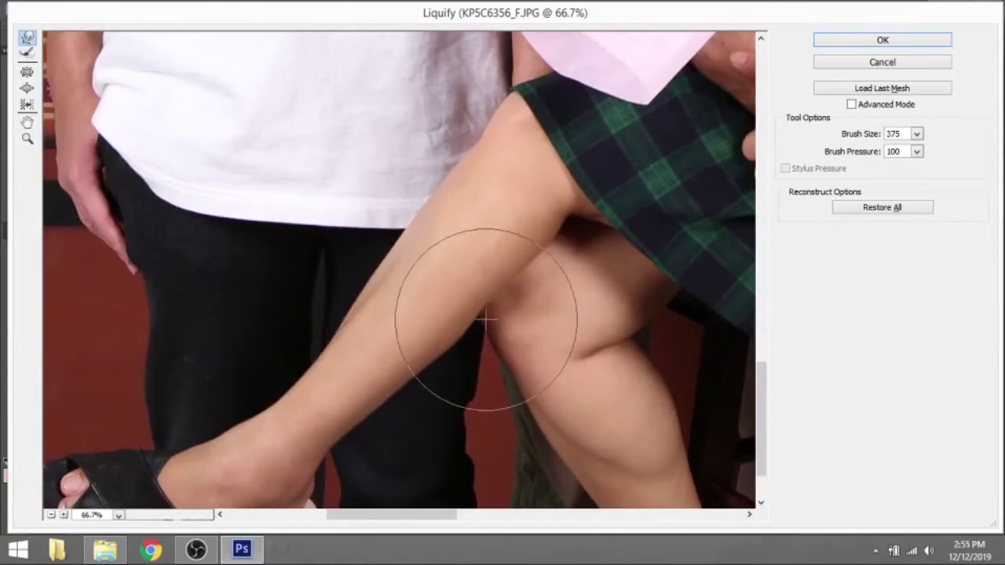
scroll(534, 290, down, 2)
key(b)
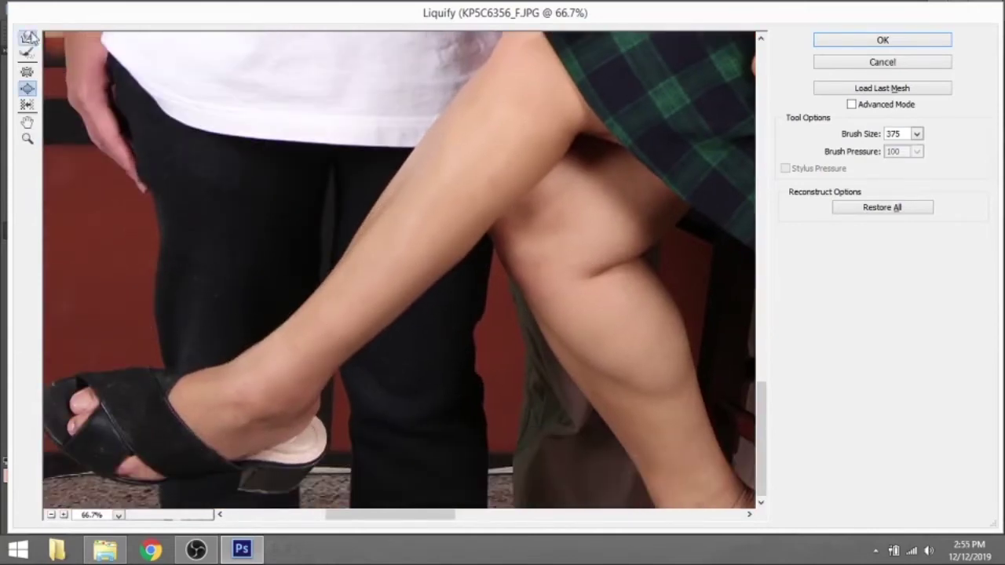
drag(613, 338, 585, 370)
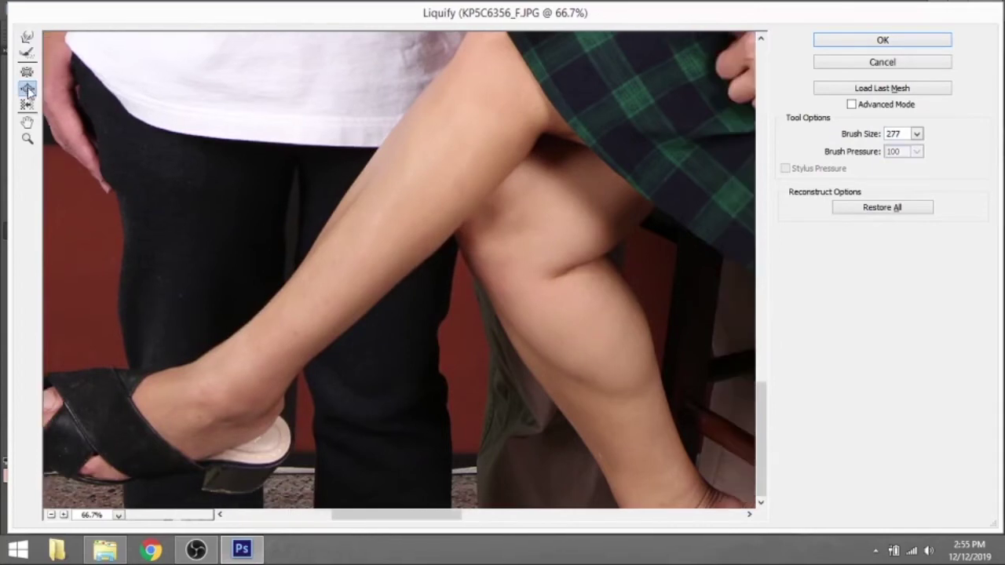
key(s)
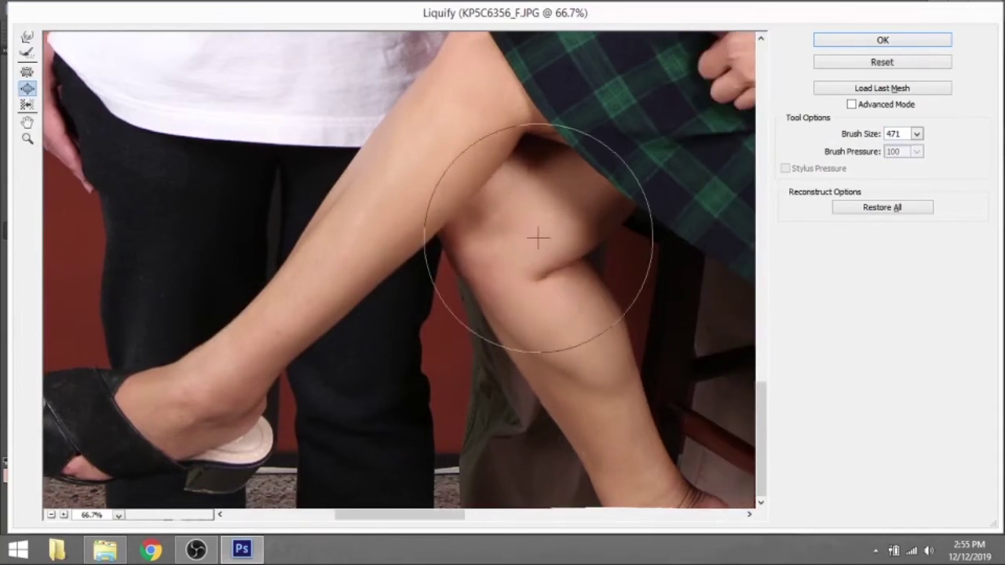
key(Return)
Clone over a remaining spot on the woman's arm.
scroll(553, 314, up, 5)
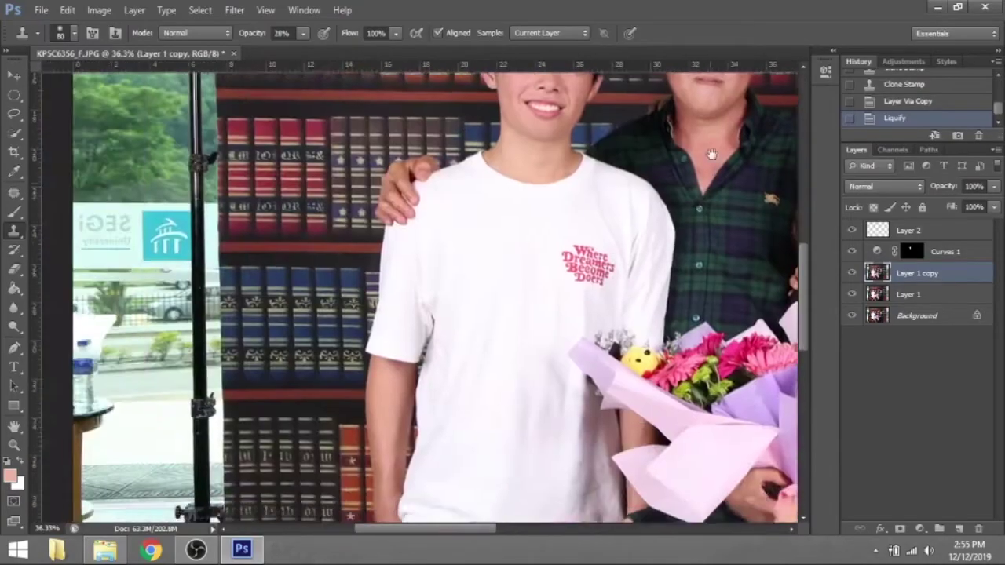
click(409, 408)
scroll(439, 201, down, 3)
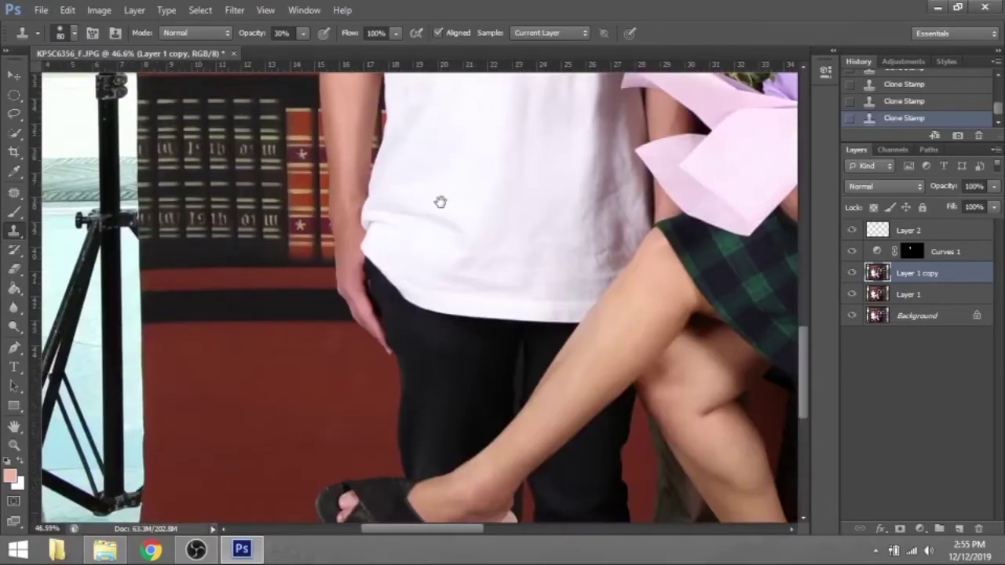
scroll(439, 202, down, 2)
scroll(440, 202, down, 1)
Flatten into a copied layer and apply Reduce Noise with 91% colour noise, 90% sharpen details.
shift+click(936, 295)
key(ctrl+e)
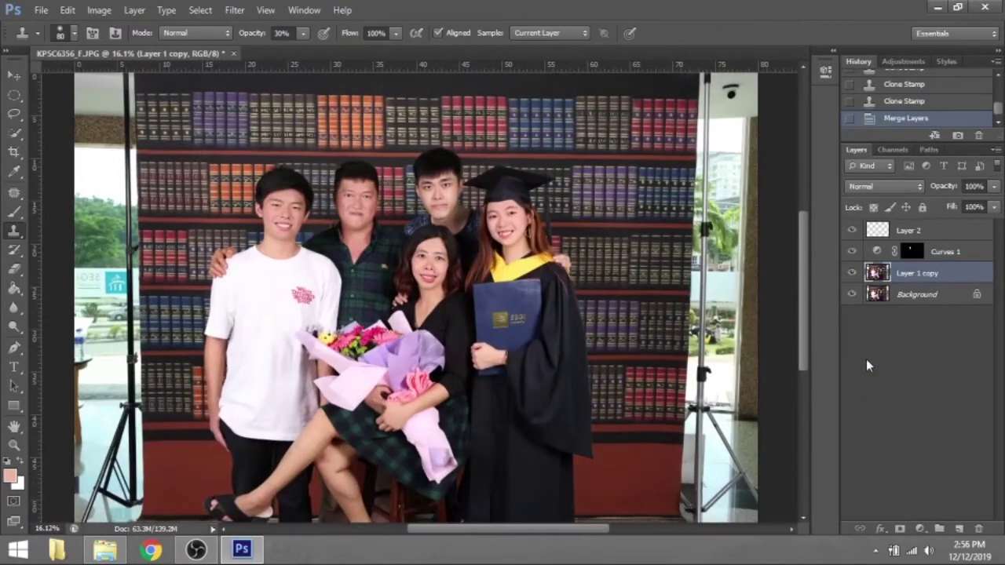
key(ctrl+j)
click(235, 10)
click(481, 242)
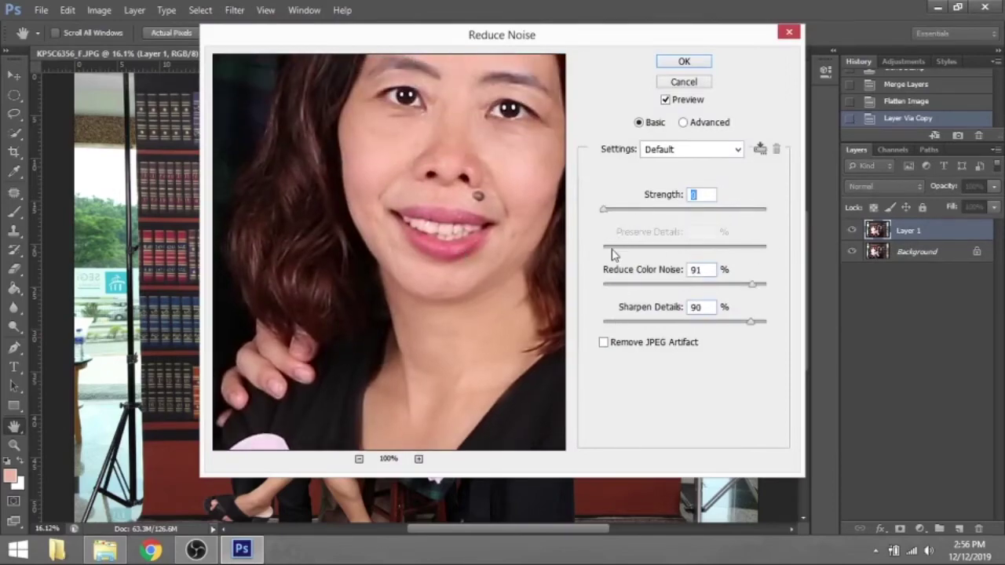
click(680, 62)
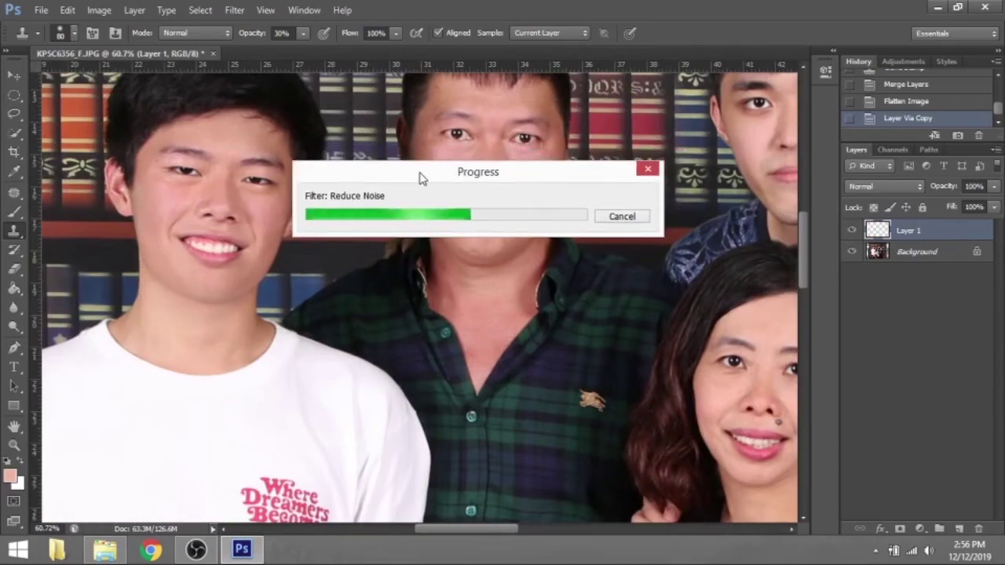
Add a layer mask to the noise-reduced Layer 1 and set it up for painting with a red overlay.
scroll(420, 291, down, 3)
click(899, 528)
key(b)
key(ctrl+i)
key(backslash)
scroll(420, 291, up, 3)
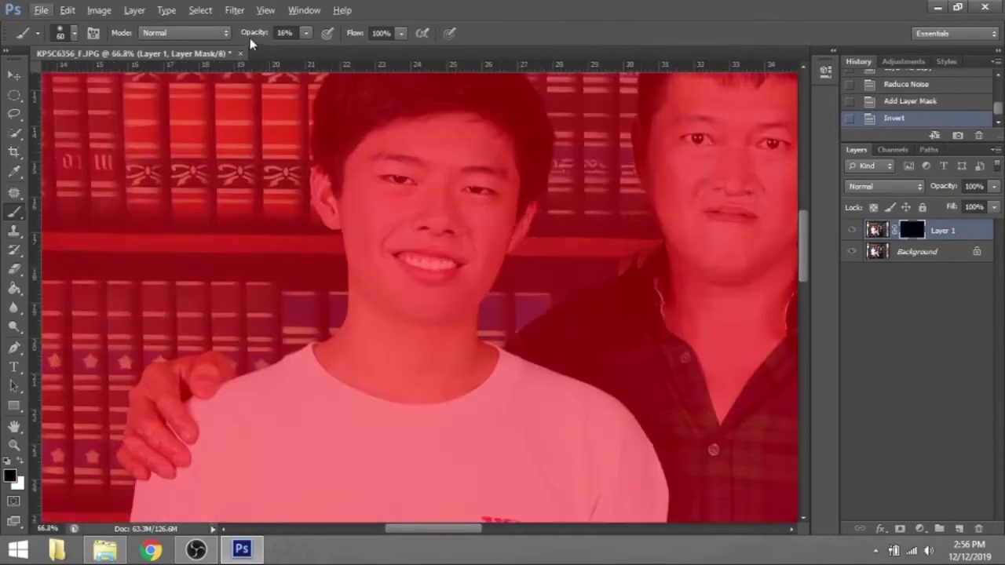
key(backslash)
key(0)
key(ctrl+i)
scroll(453, 222, up, 1)
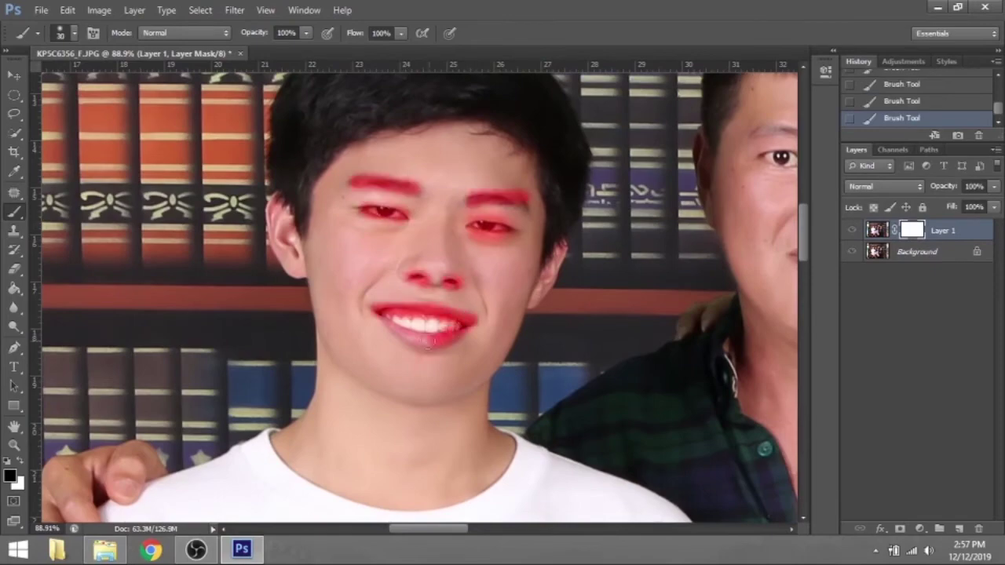
Mask the man's brows, eyes, lips and hair off the noise reduction.
drag(549, 236, 302, 314)
drag(550, 333, 612, 334)
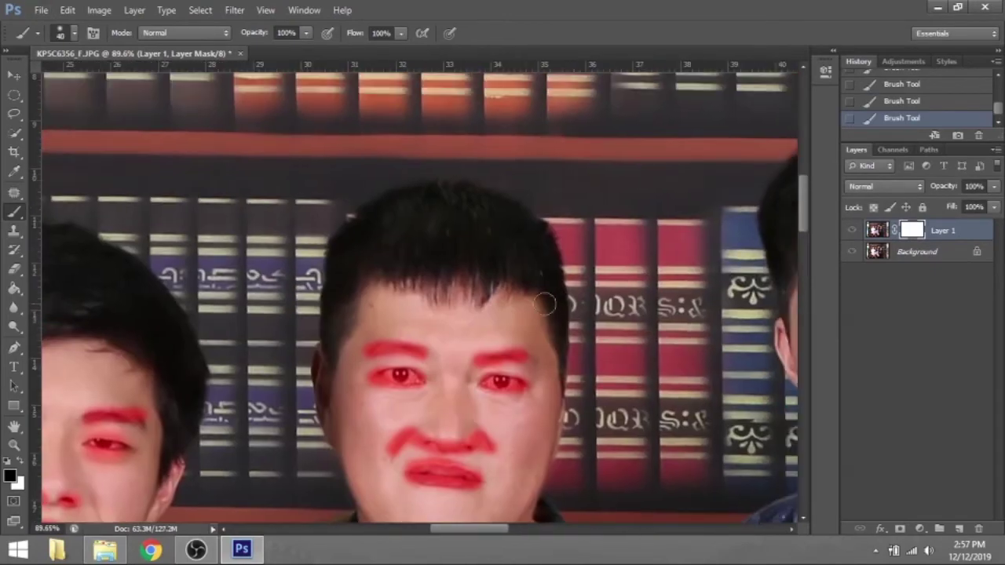
drag(346, 227, 479, 204)
key(v)
drag(439, 314, 467, 357)
With a larger brush, mask the boy's hair off the noise reduction.
key(b)
scroll(467, 357, down, 2)
key(bracketright)
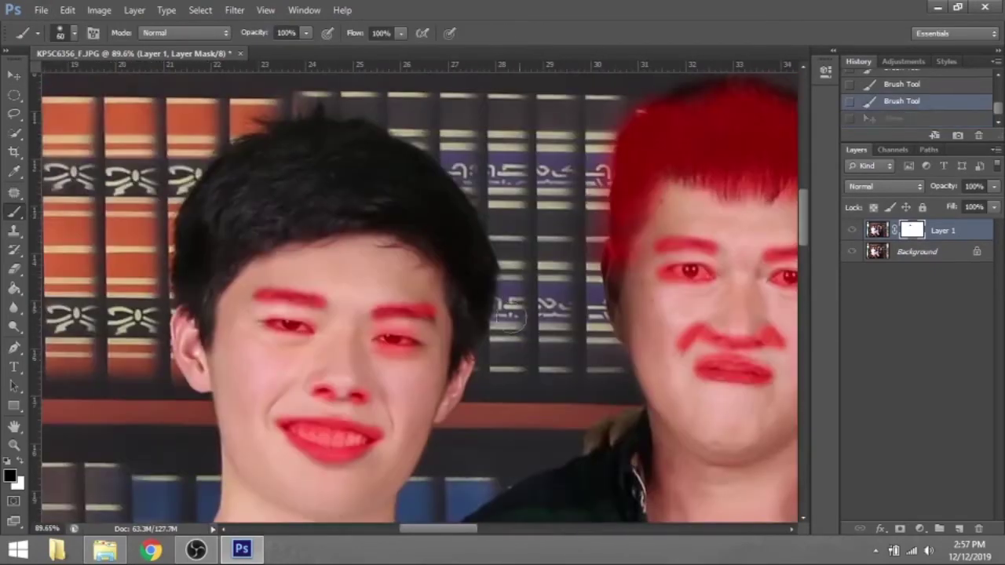
mouse_move(440, 235)
mouse_down()
mouse_move(414, 191)
mouse_move(359, 202)
mouse_up()
drag(509, 452, 595, 166)
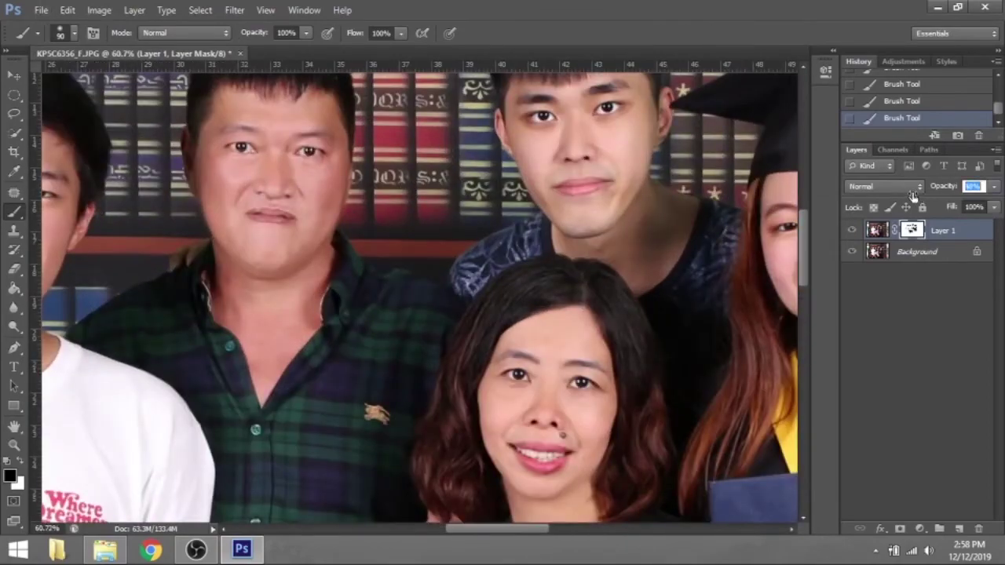
Apply Unsharp Mask sharpening, previewing its effect on the woman's face.
click(234, 10)
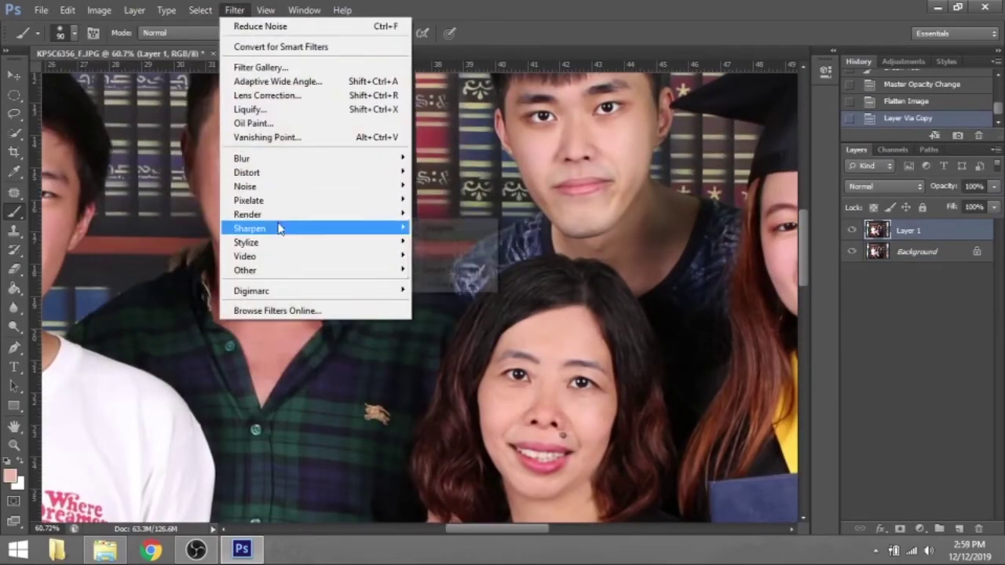
click(451, 296)
drag(616, 222, 584, 156)
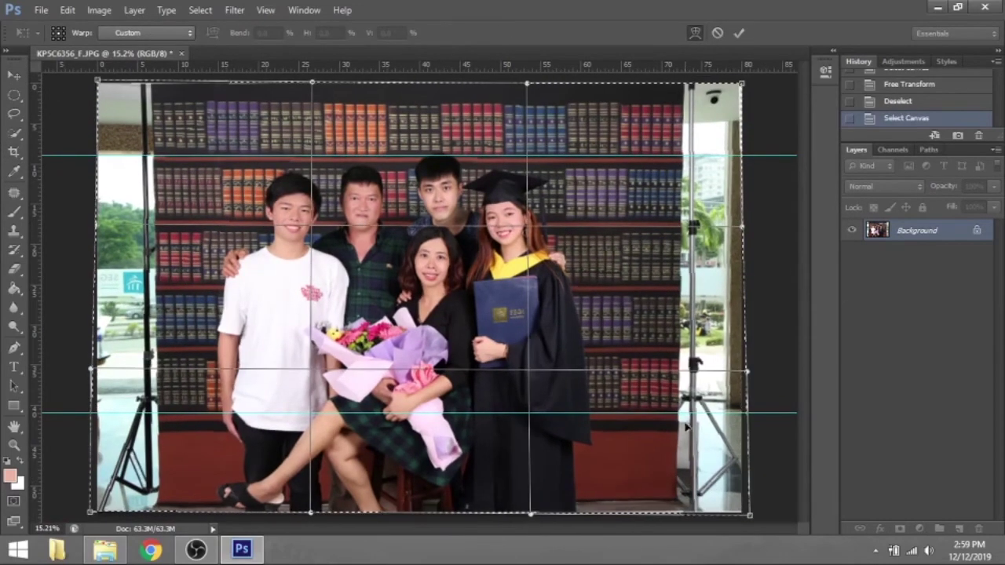
Warp the top-left corner inward to straighten, then crop to 14 x 11 inches around the family.
drag(98, 81, 103, 80)
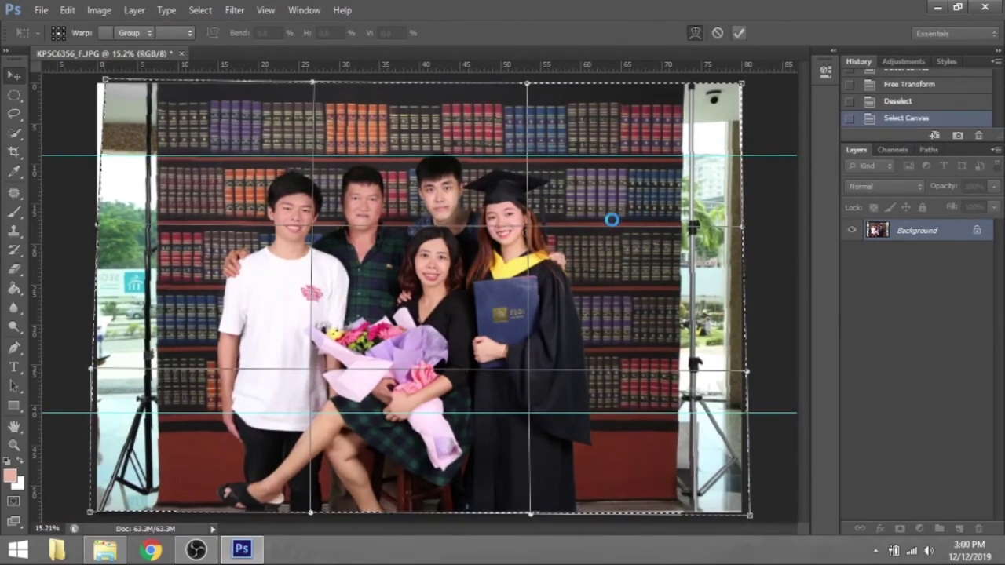
click(78, 33)
click(98, 71)
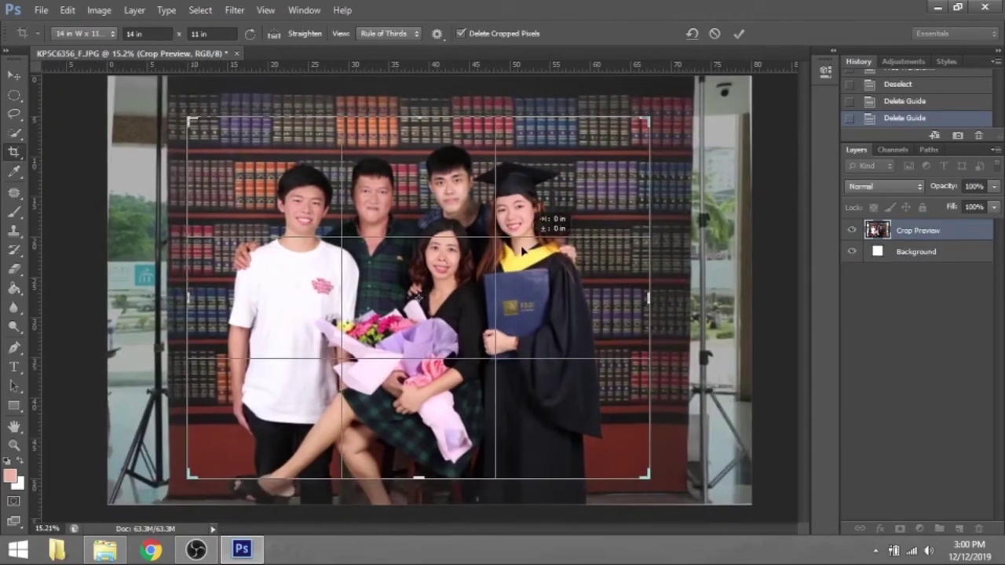
click(521, 249)
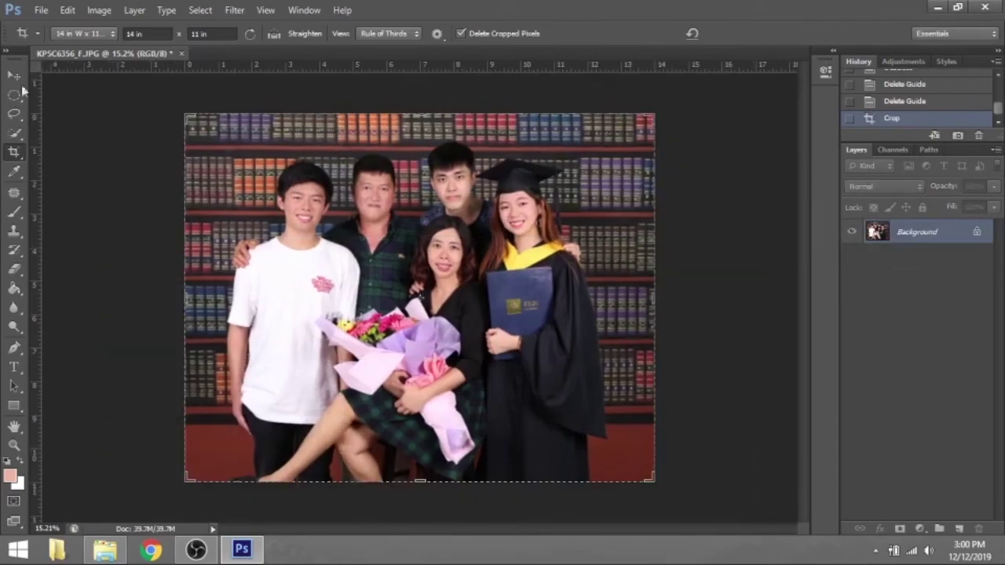